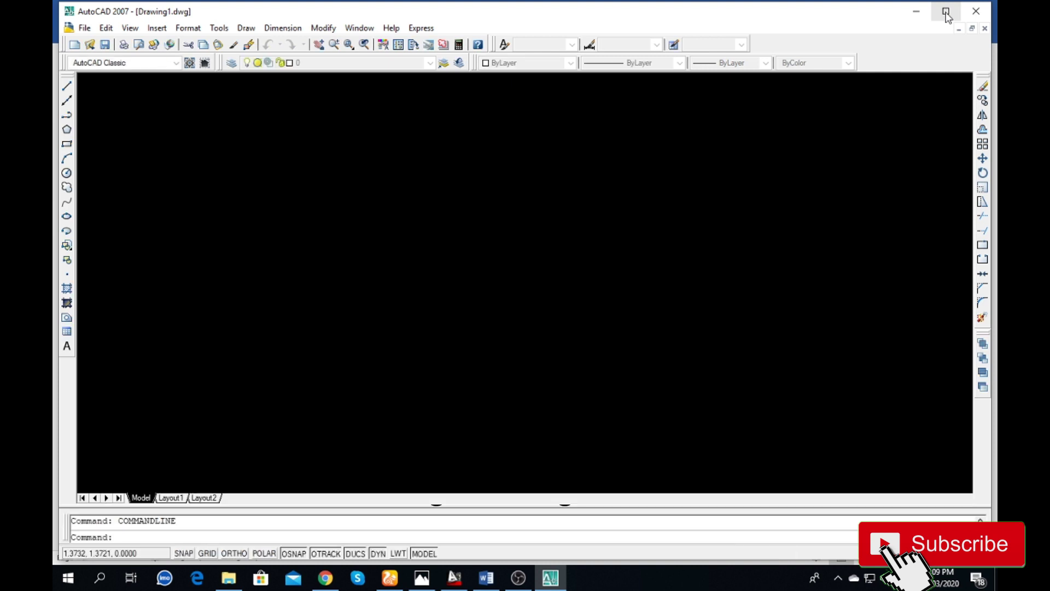
# - Maximize the drawing program's window
pyautogui.click(945, 10)
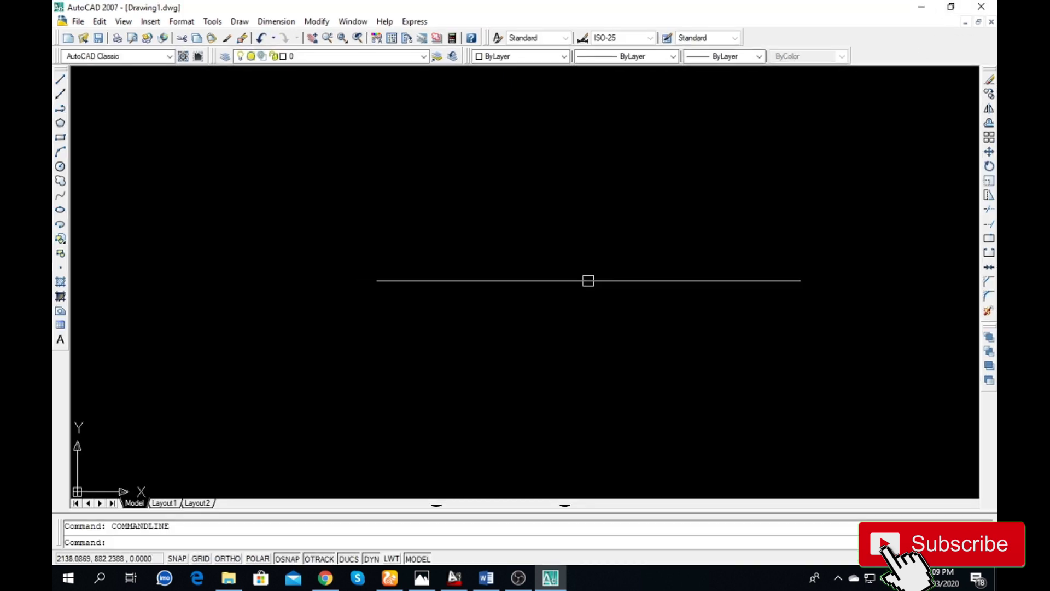
pyautogui.click(589, 281)
pyautogui.click(353, 262)
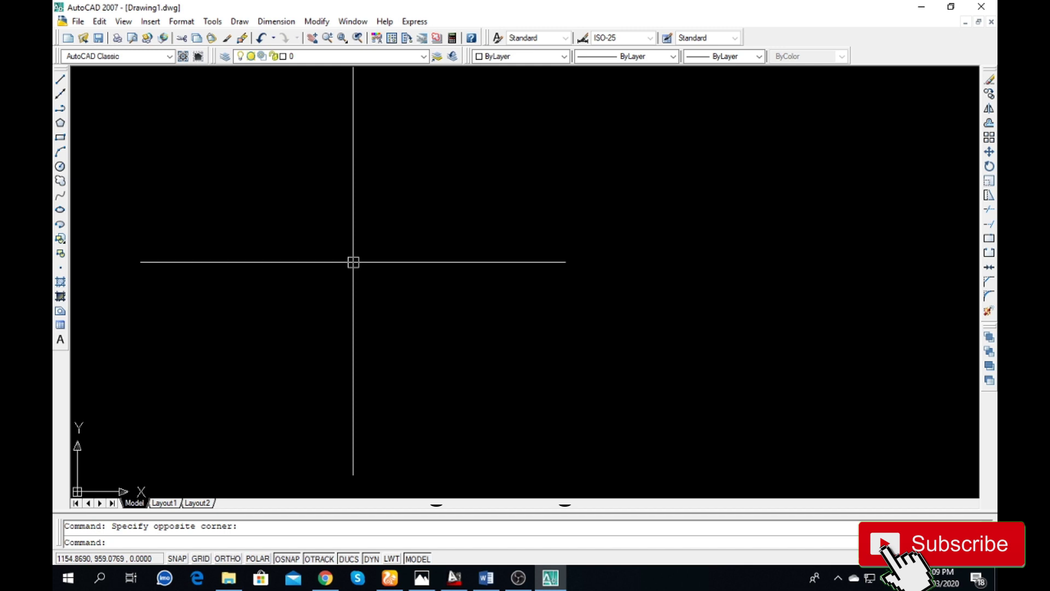
# - Set the drawing units to Architectural length with 0'-0" precision and Inches as the insertion scale
pyautogui.write('un')
pyautogui.press('Return')
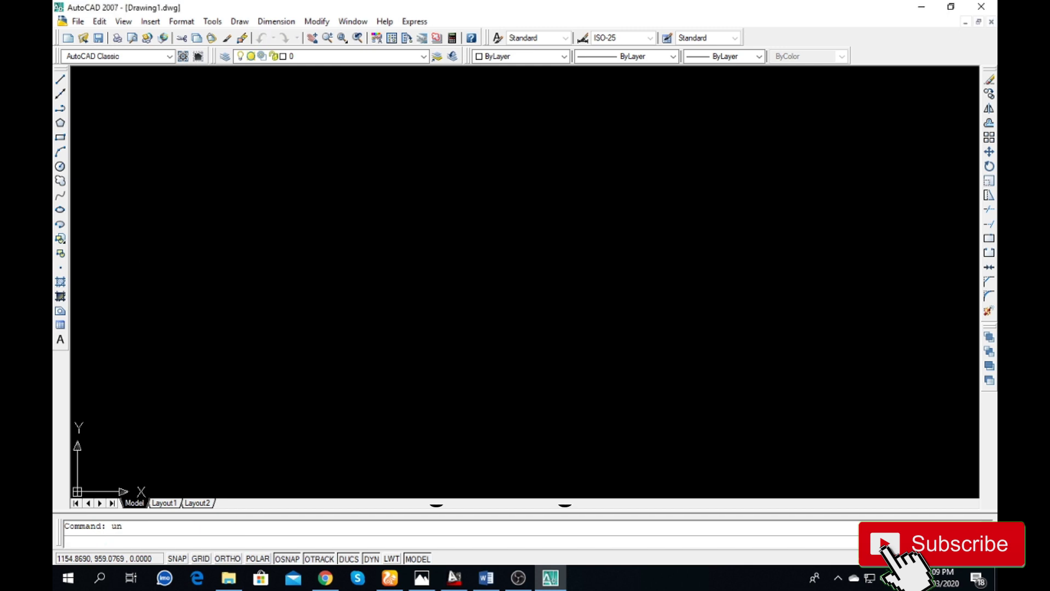
pyautogui.click(456, 222)
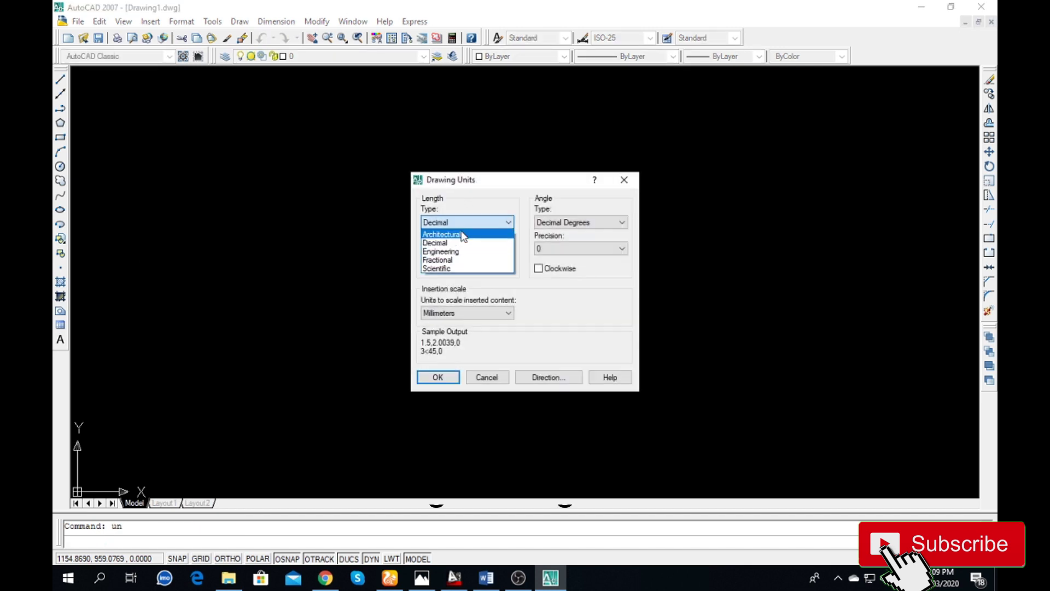
pyautogui.click(452, 235)
pyautogui.click(462, 248)
pyautogui.click(448, 261)
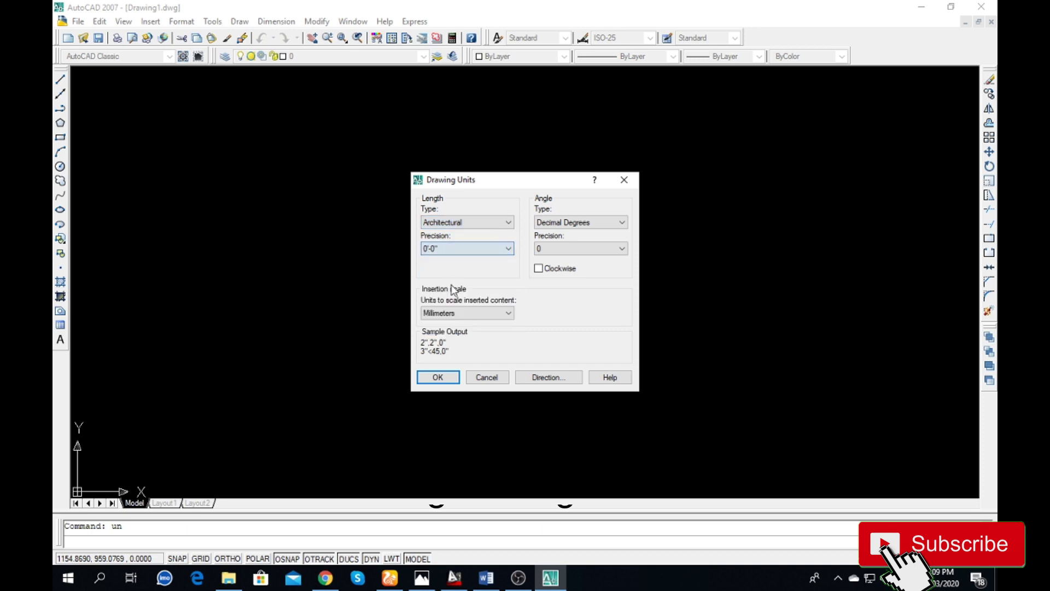
pyautogui.click(444, 313)
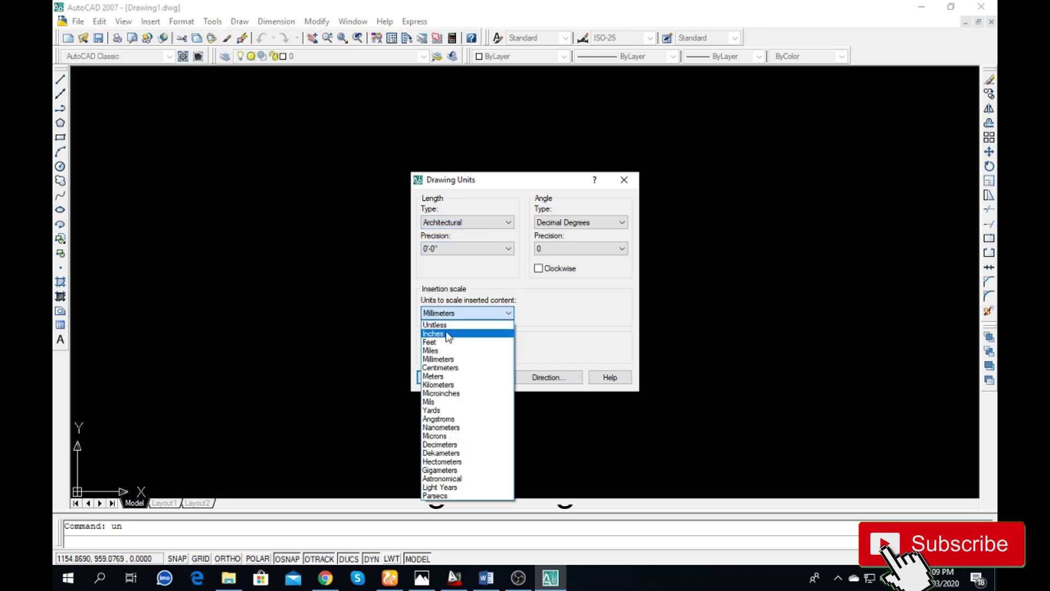
pyautogui.click(446, 332)
pyautogui.click(453, 379)
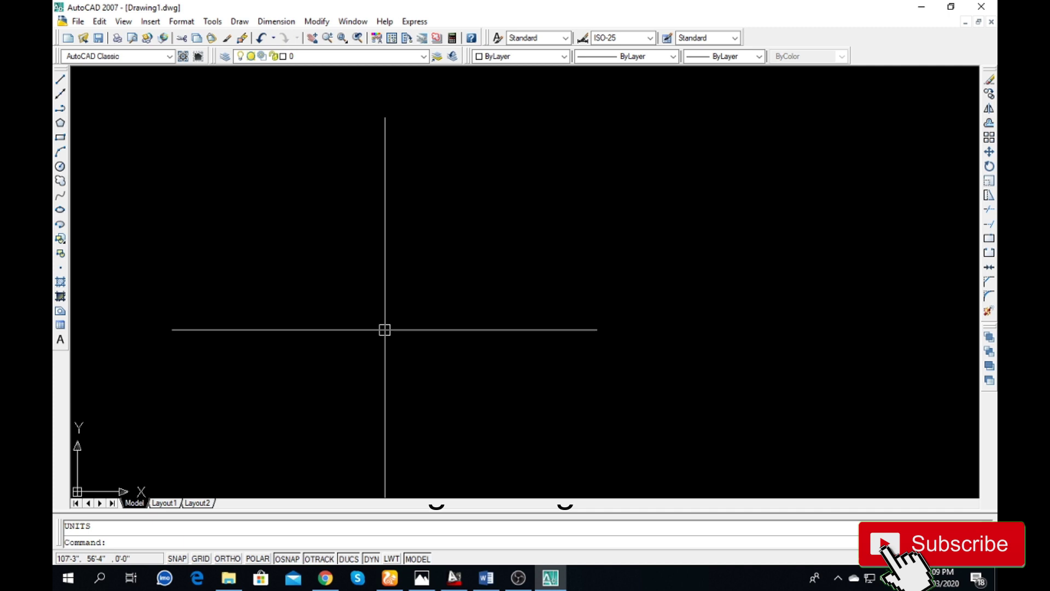
# - Modify the ISO-25 dimension style to use Architectural primary units with 0'-0" precision
pyautogui.write('d')
pyautogui.press('Return')
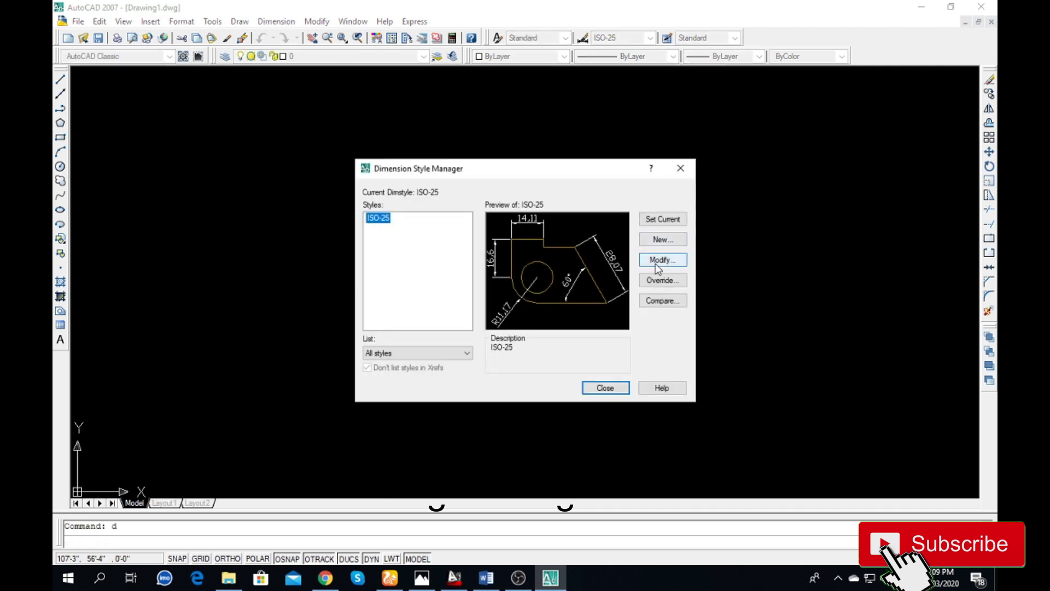
pyautogui.click(678, 264)
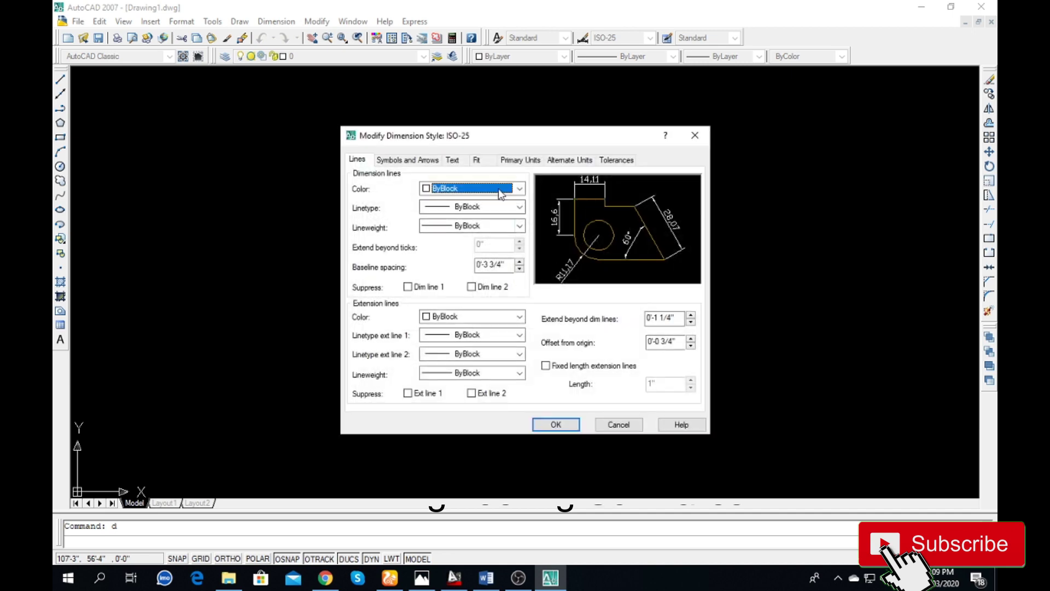
pyautogui.click(520, 159)
pyautogui.click(471, 188)
pyautogui.click(469, 216)
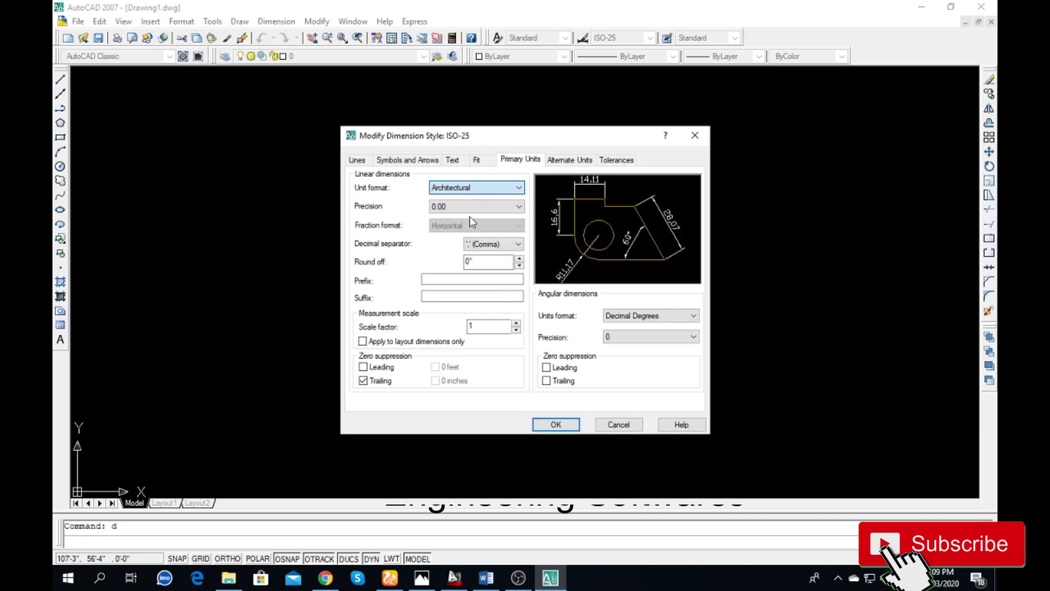
pyautogui.click(470, 207)
pyautogui.click(472, 215)
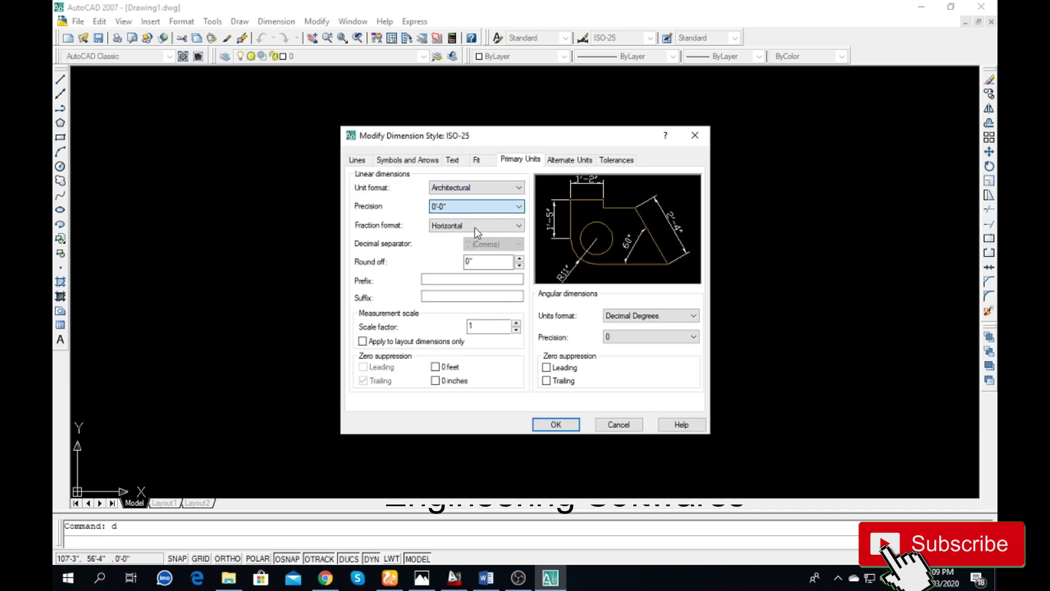
pyautogui.click(554, 422)
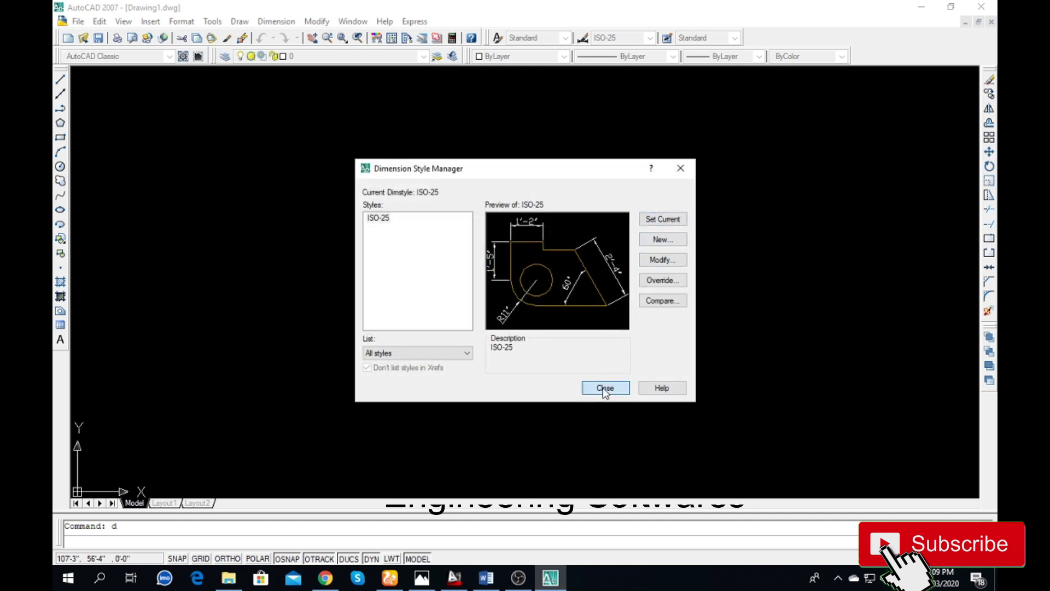
pyautogui.click(604, 388)
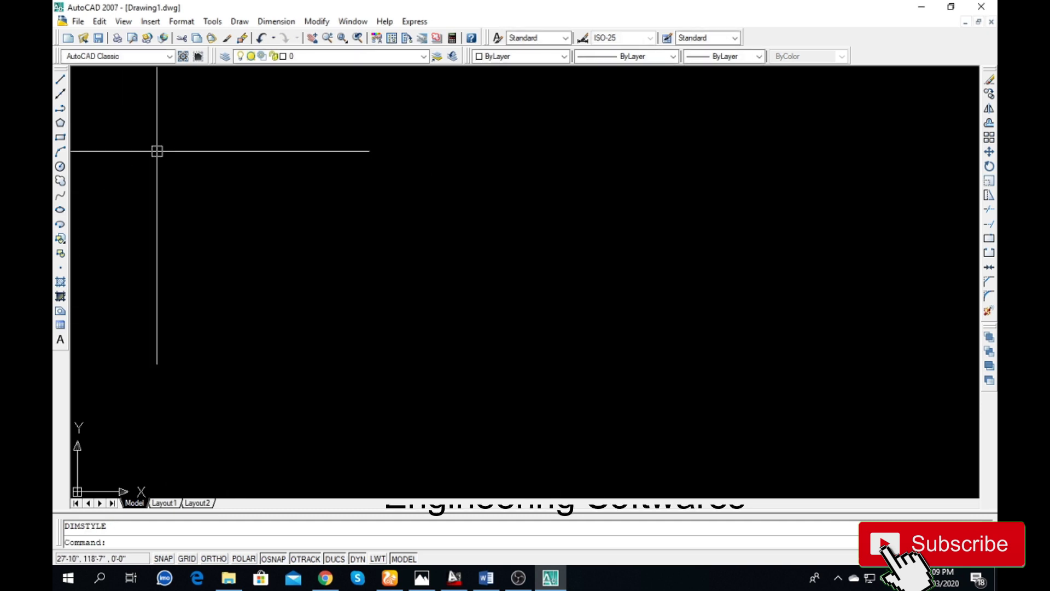
# - With Ortho on, draw a horizontal line about 95 feet long near the middle of the drawing area
pyautogui.click(60, 82)
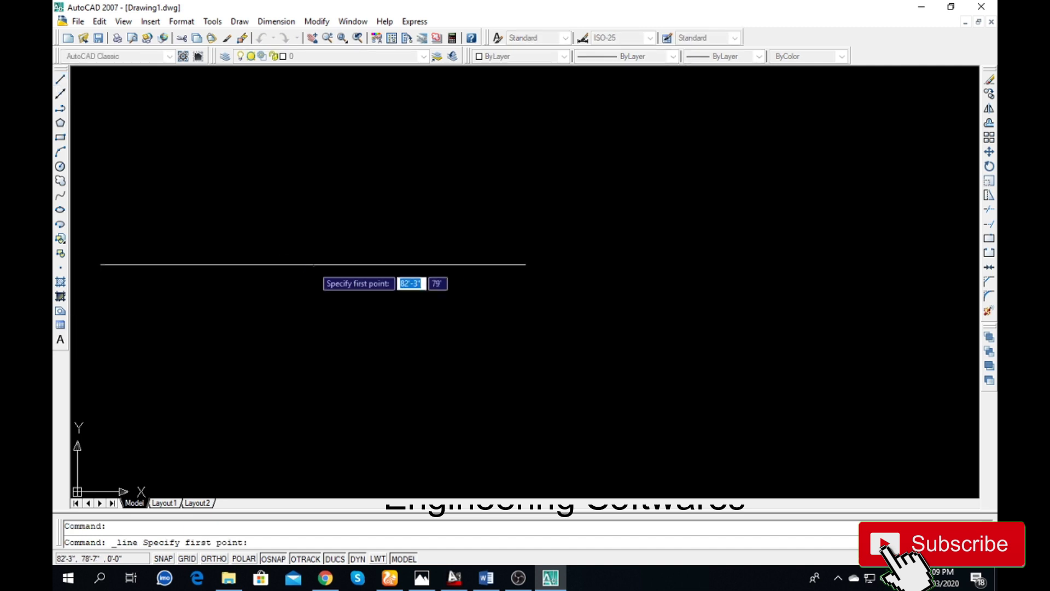
pyautogui.click(310, 267)
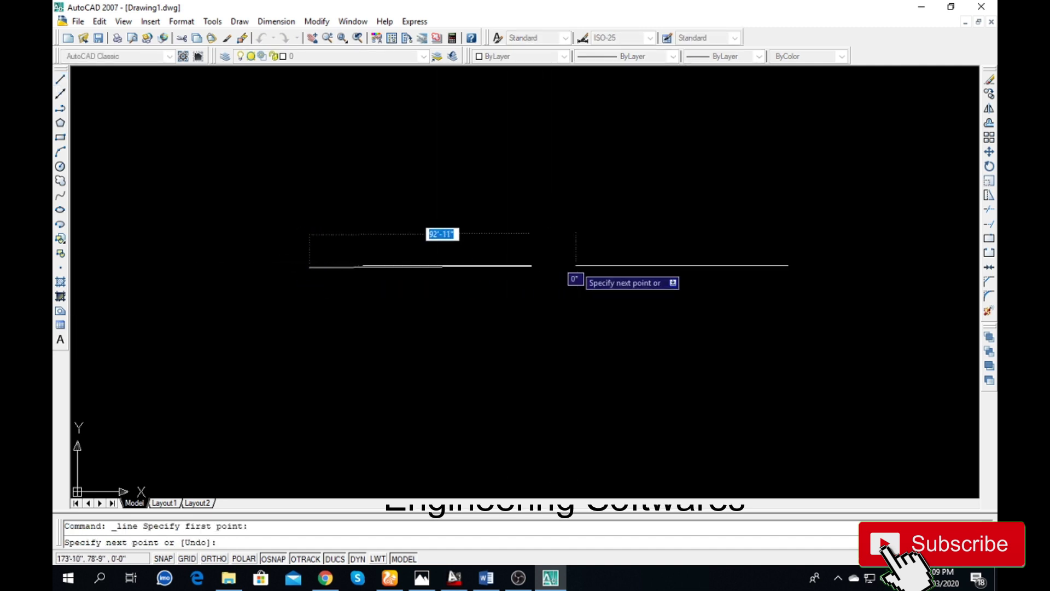
pyautogui.press('F8')
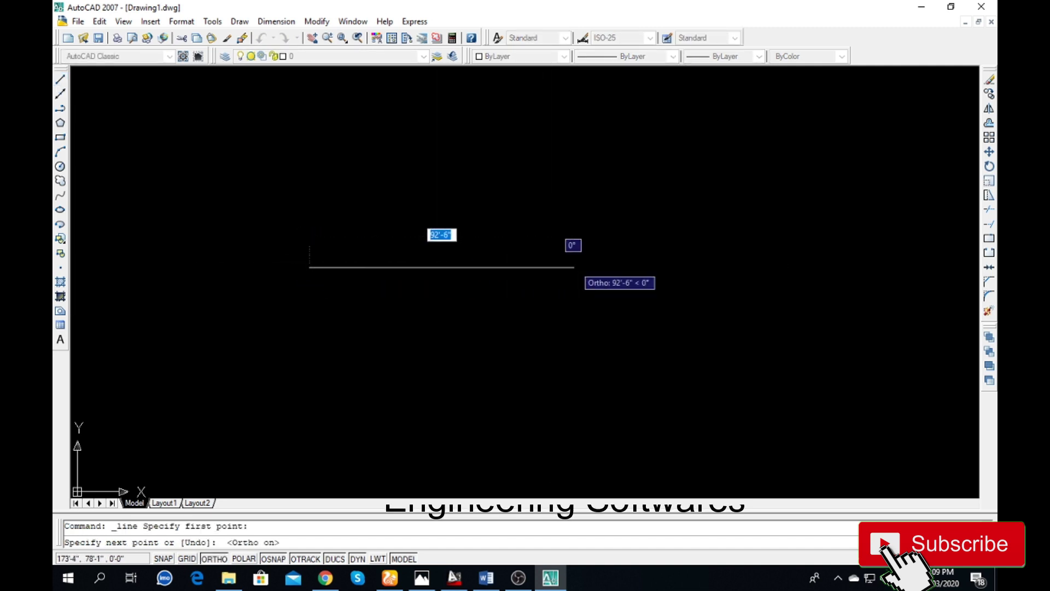
pyautogui.click(582, 267)
pyautogui.press('Return')
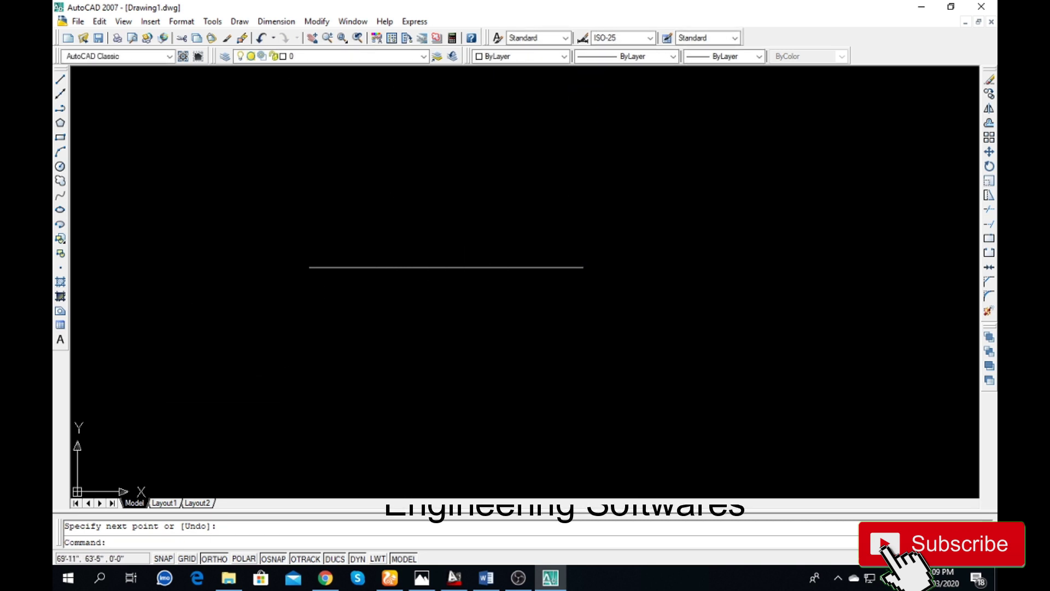
# - Set the object snap settings to use all snap modes
pyautogui.click(61, 81)
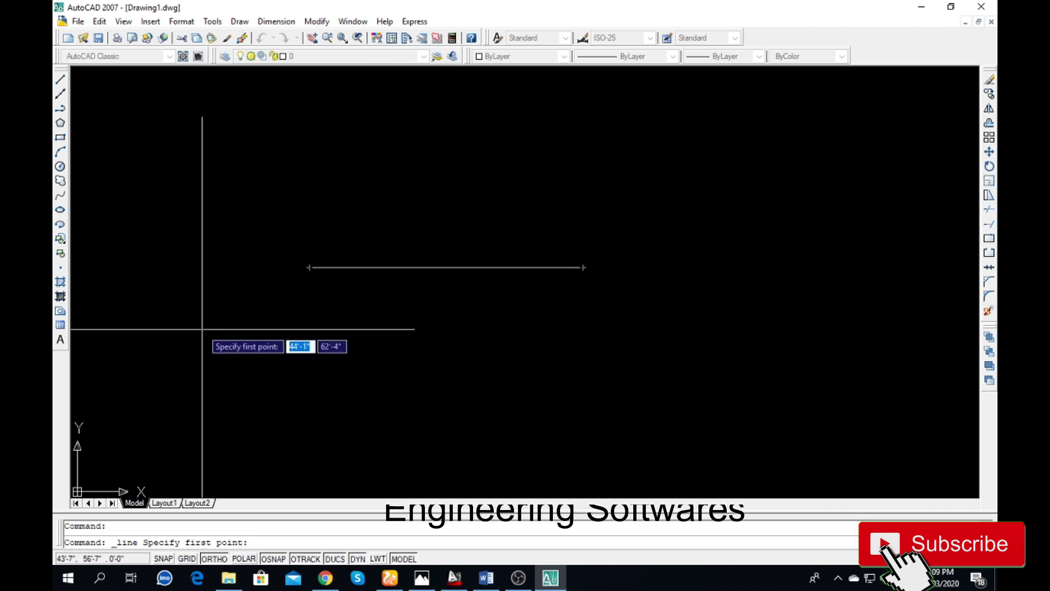
pyautogui.press('Escape')
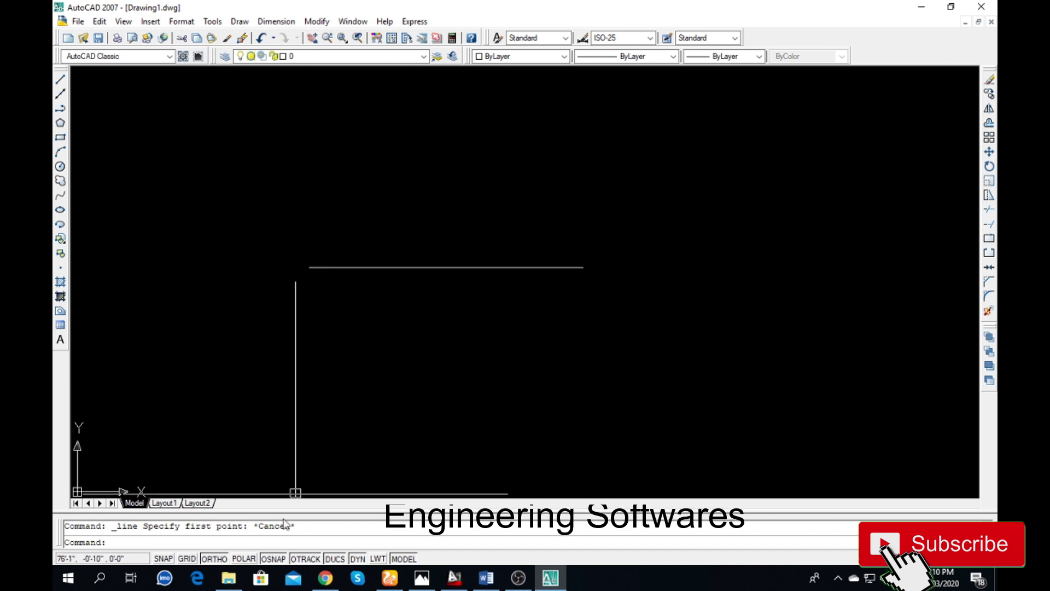
pyautogui.rightClick(272, 559)
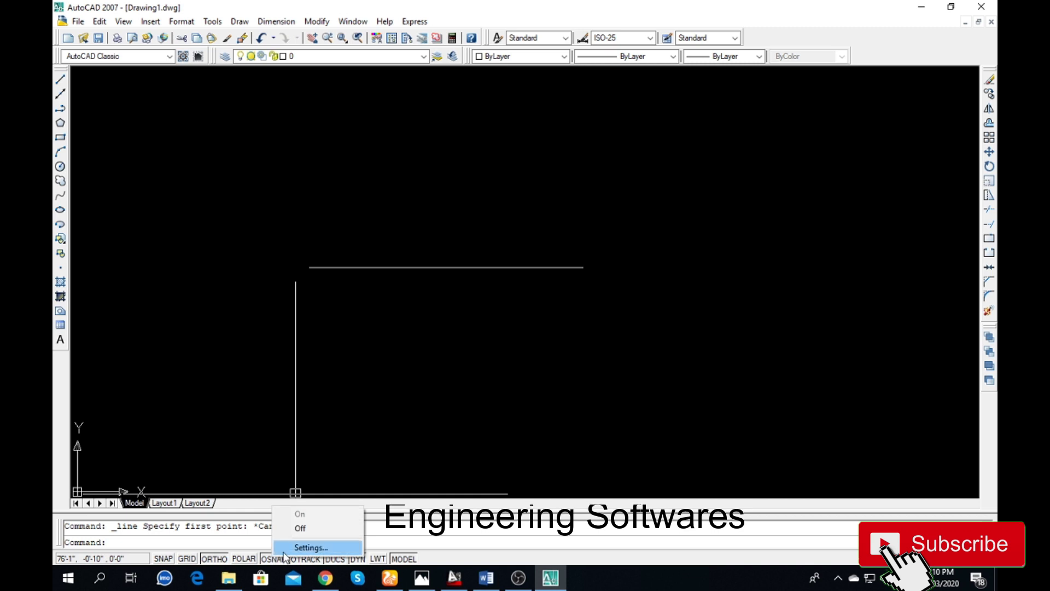
pyautogui.click(287, 553)
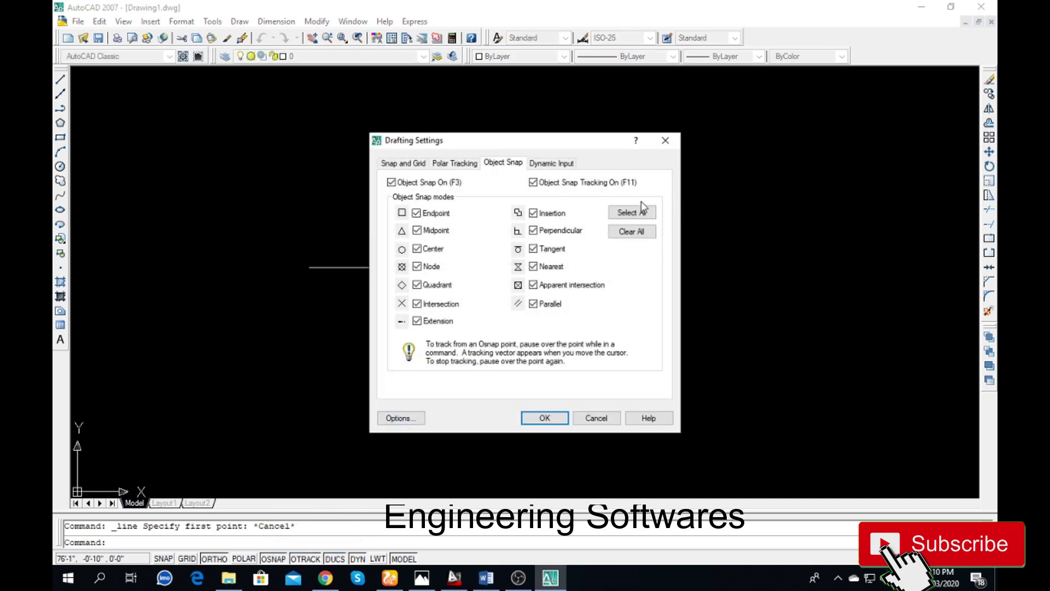
pyautogui.click(638, 215)
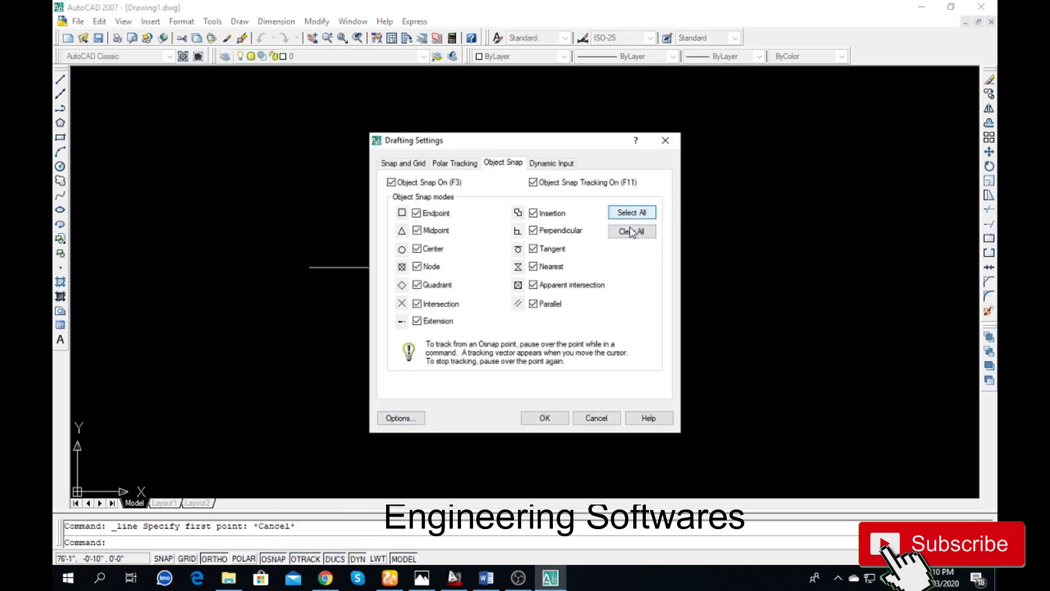
pyautogui.click(631, 235)
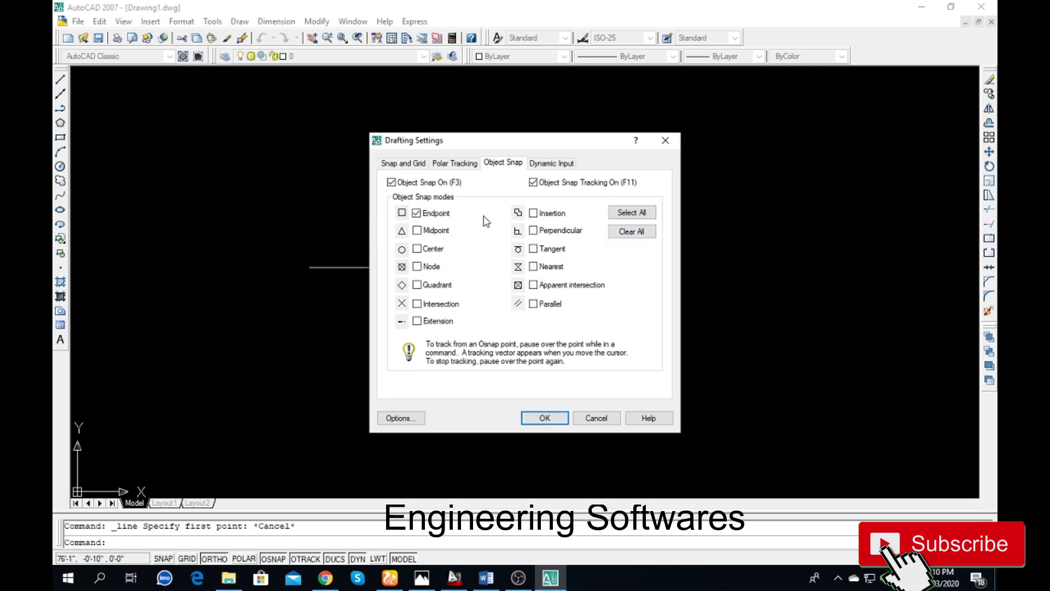
pyautogui.click(554, 418)
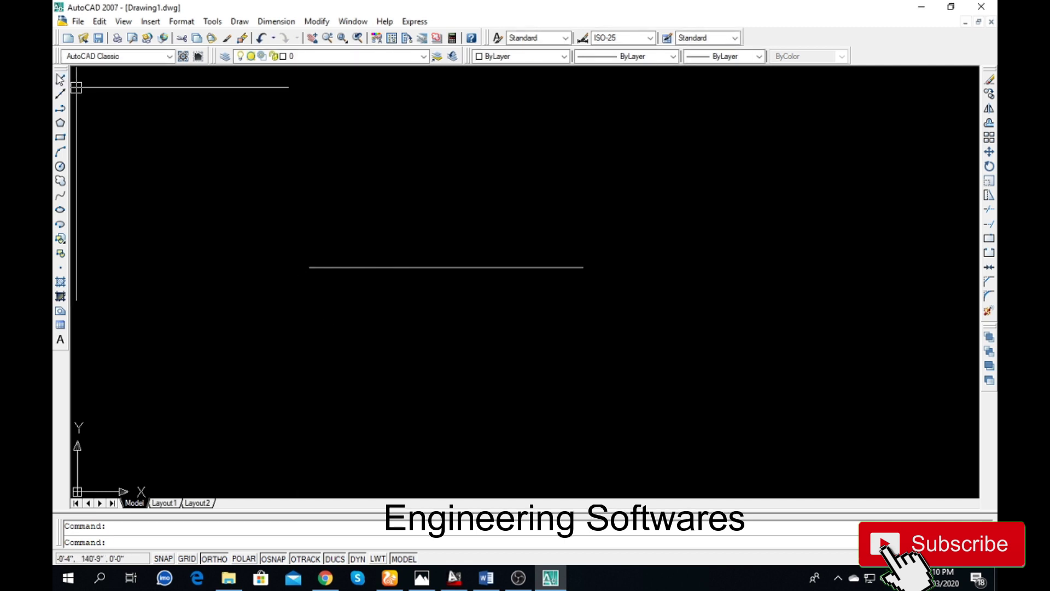
# - Draw a vertical line from the horizontal line's midpoint upward and back down past it, so the two lines cross
pyautogui.click(59, 79)
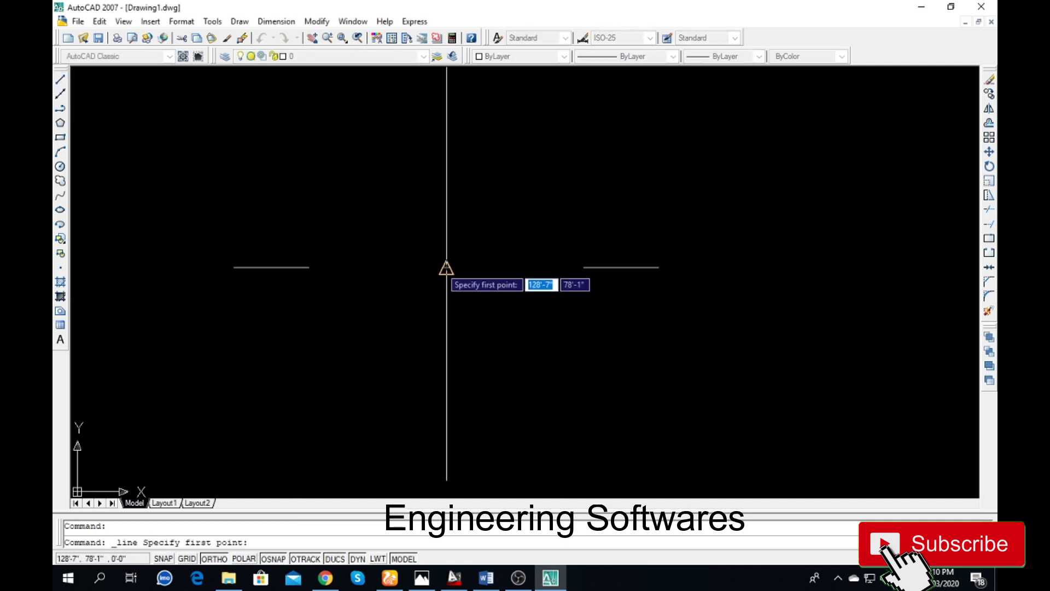
pyautogui.click(446, 268)
pyautogui.click(446, 140)
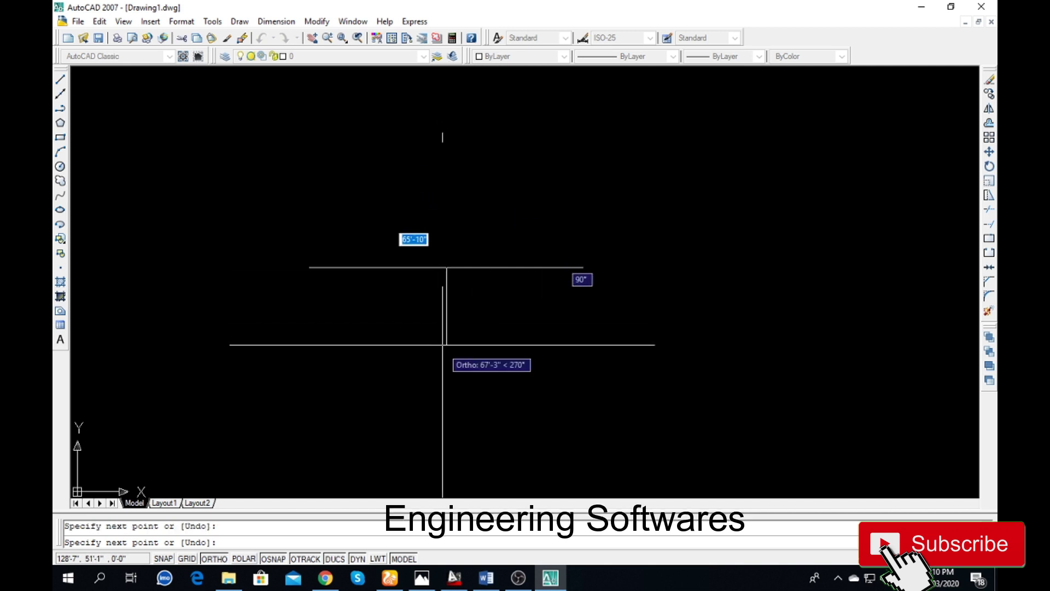
pyautogui.click(446, 375)
pyautogui.press('Return')
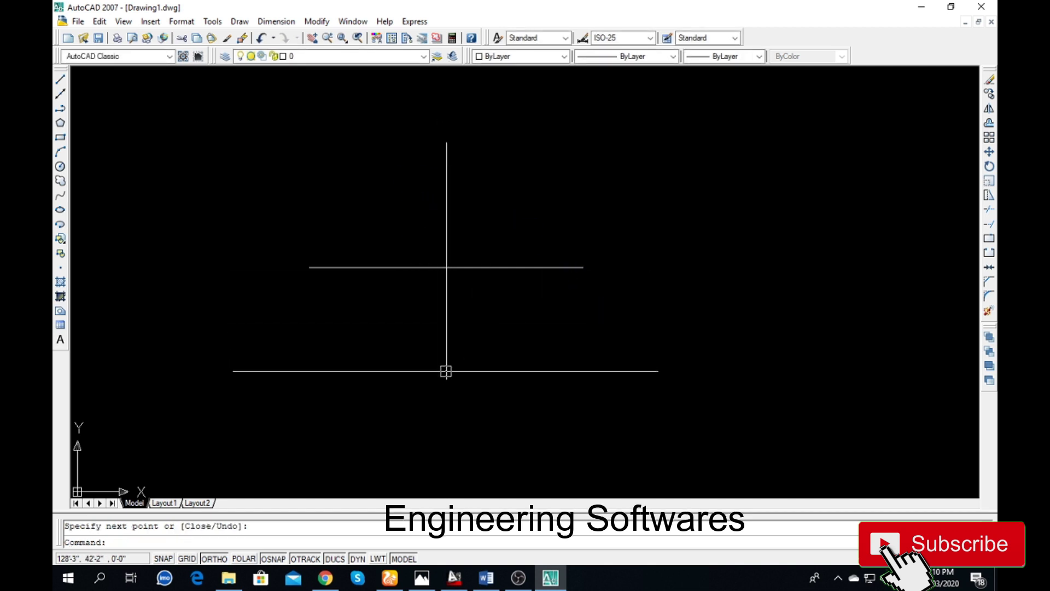
# - Review the snap and grid, polar tracking, object snap and dynamic input options in the drafting settings
pyautogui.click(453, 270)
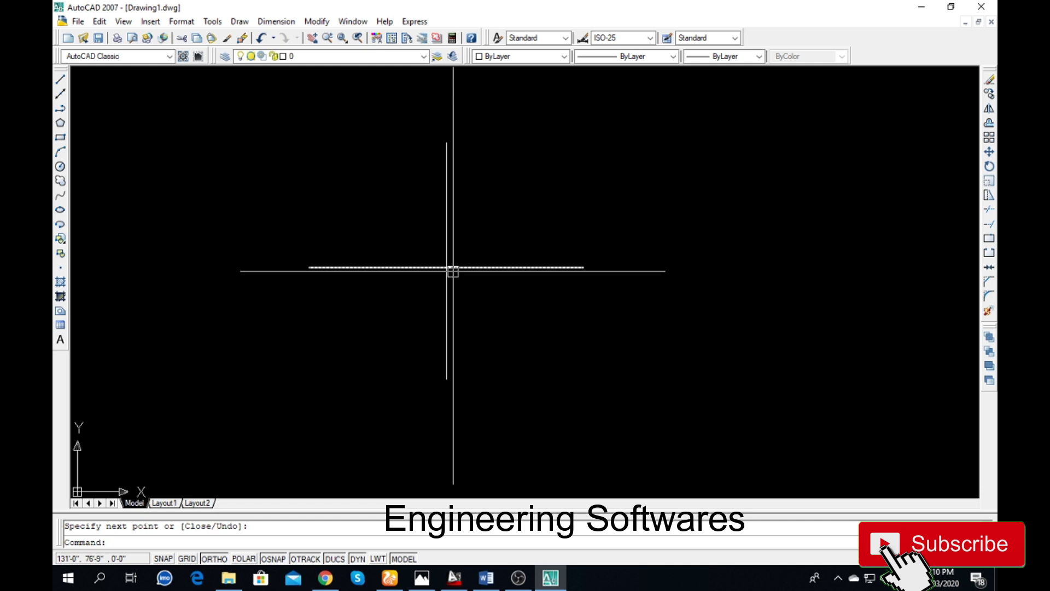
pyautogui.rightClick(288, 555)
pyautogui.click(298, 545)
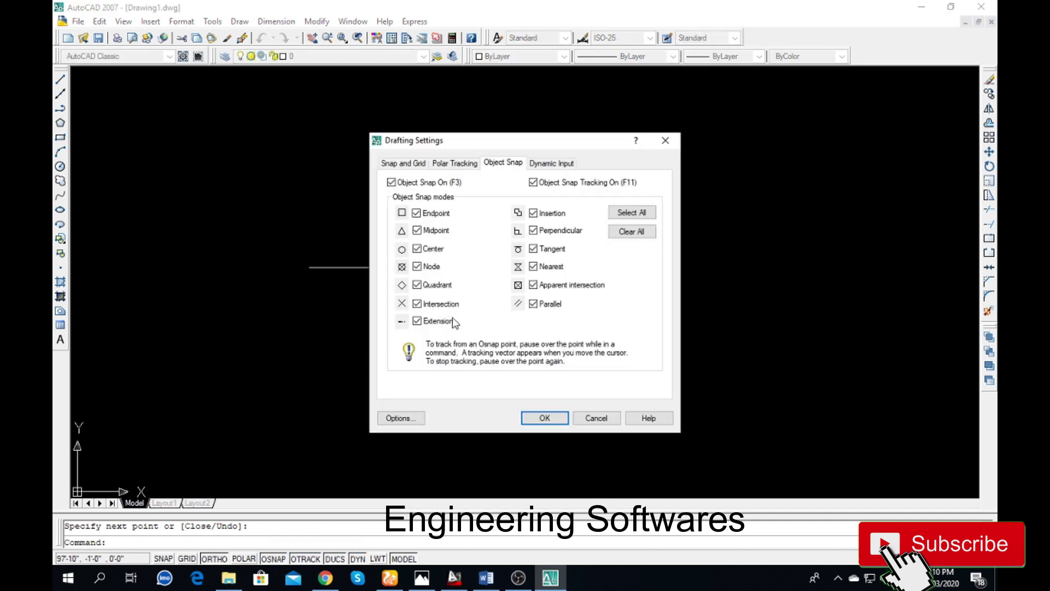
pyautogui.click(405, 164)
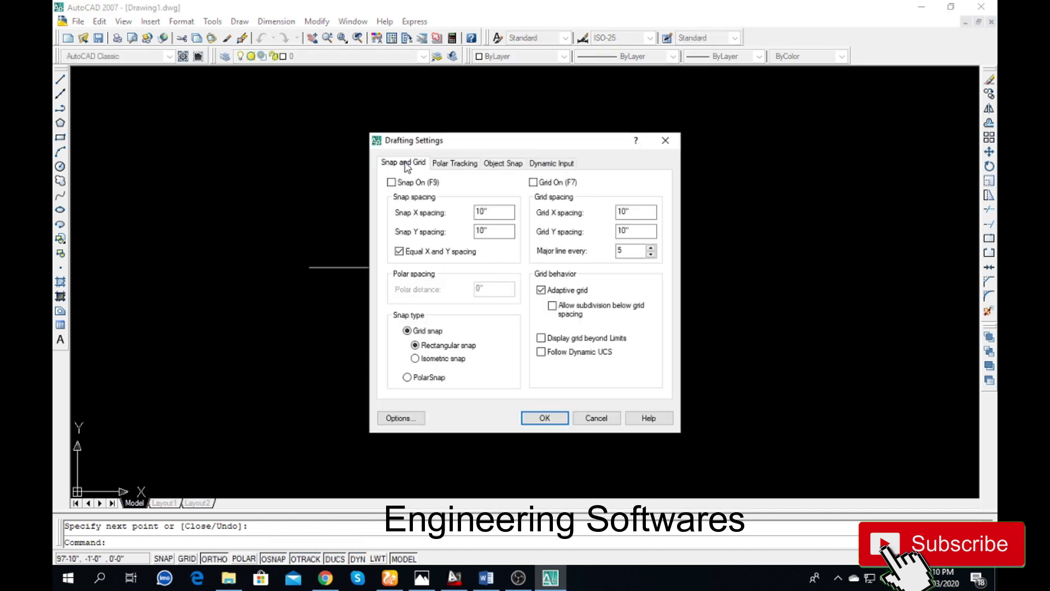
pyautogui.click(438, 163)
pyautogui.click(495, 164)
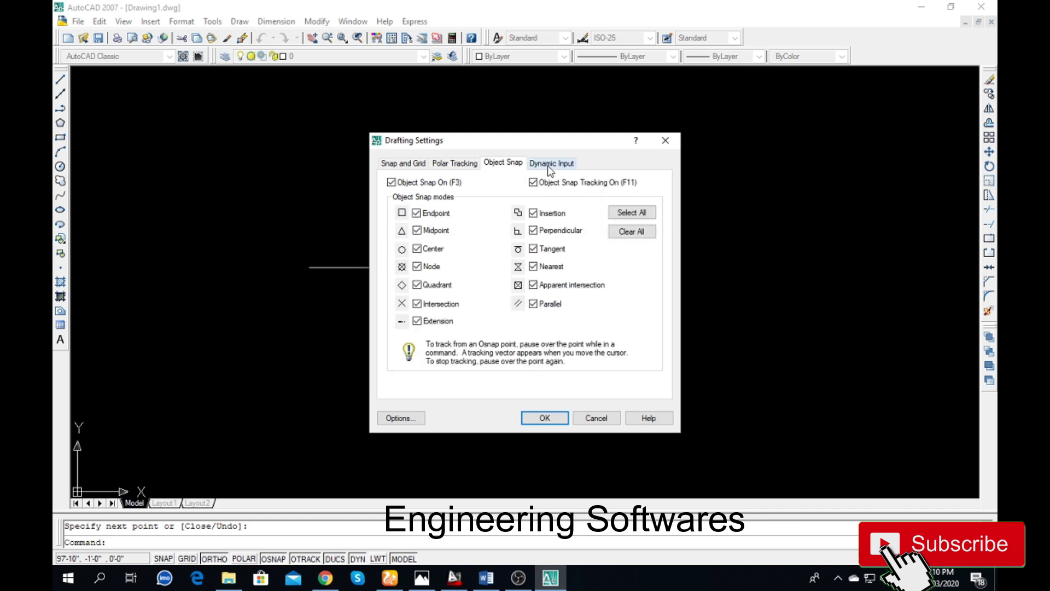
pyautogui.click(547, 164)
pyautogui.click(513, 164)
pyautogui.click(556, 418)
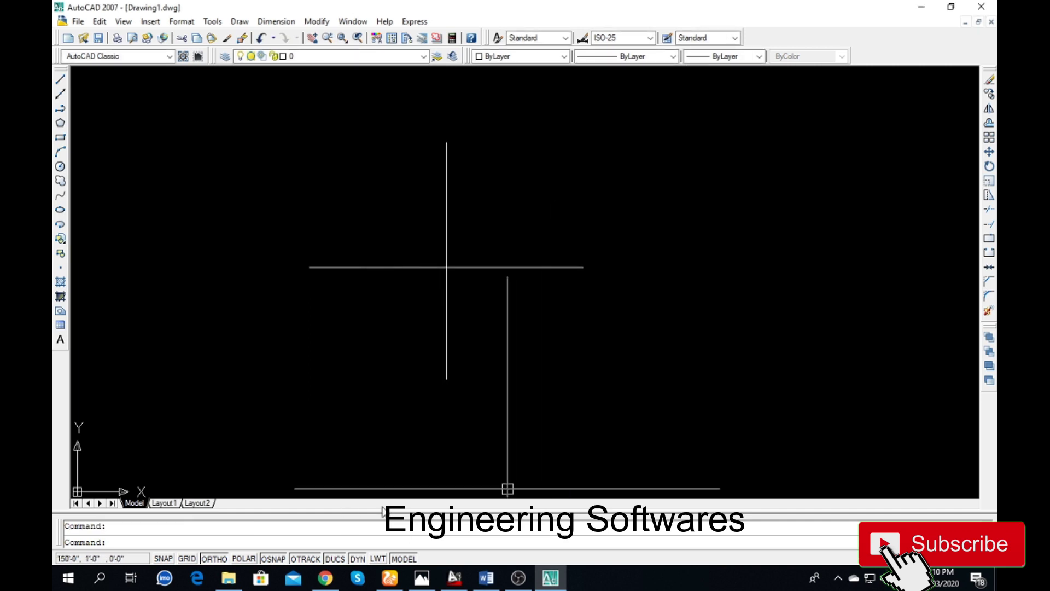
# - Turn object snap off and try starting a line without snap points
pyautogui.rightClick(275, 563)
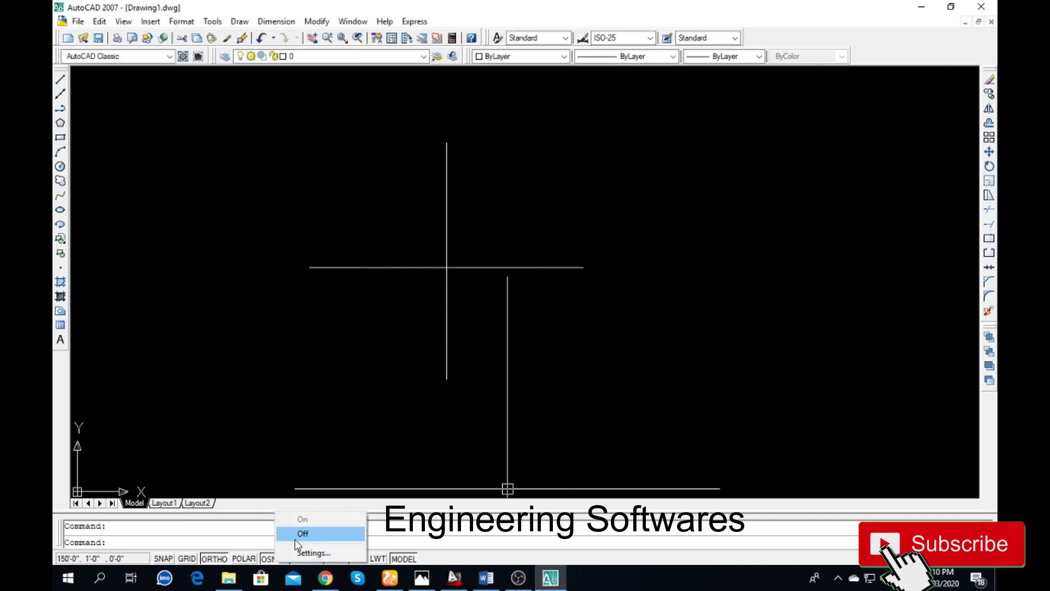
pyautogui.click(300, 532)
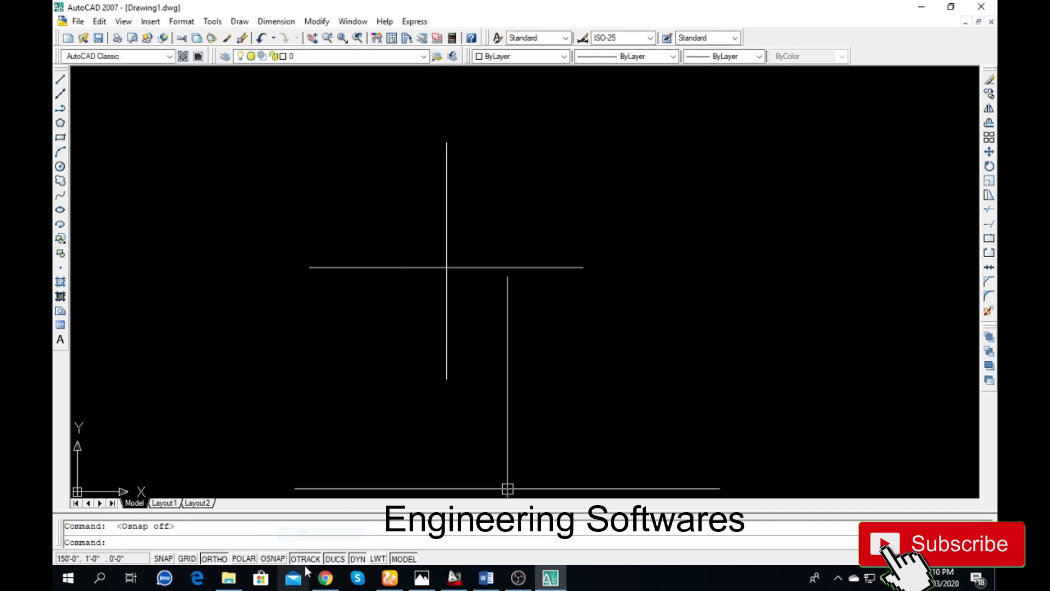
pyautogui.click(60, 80)
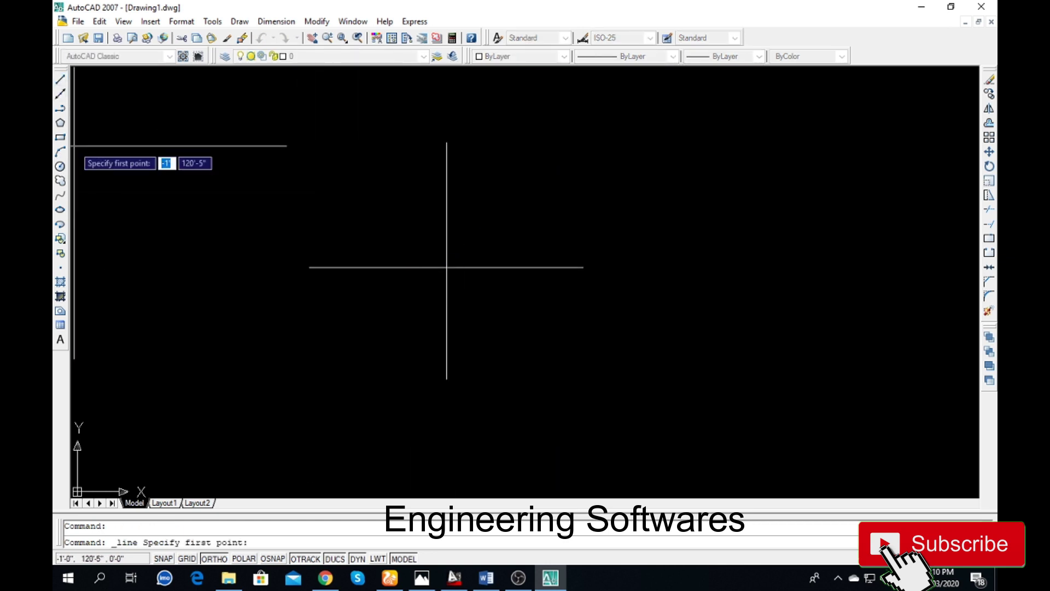
pyautogui.press('Escape')
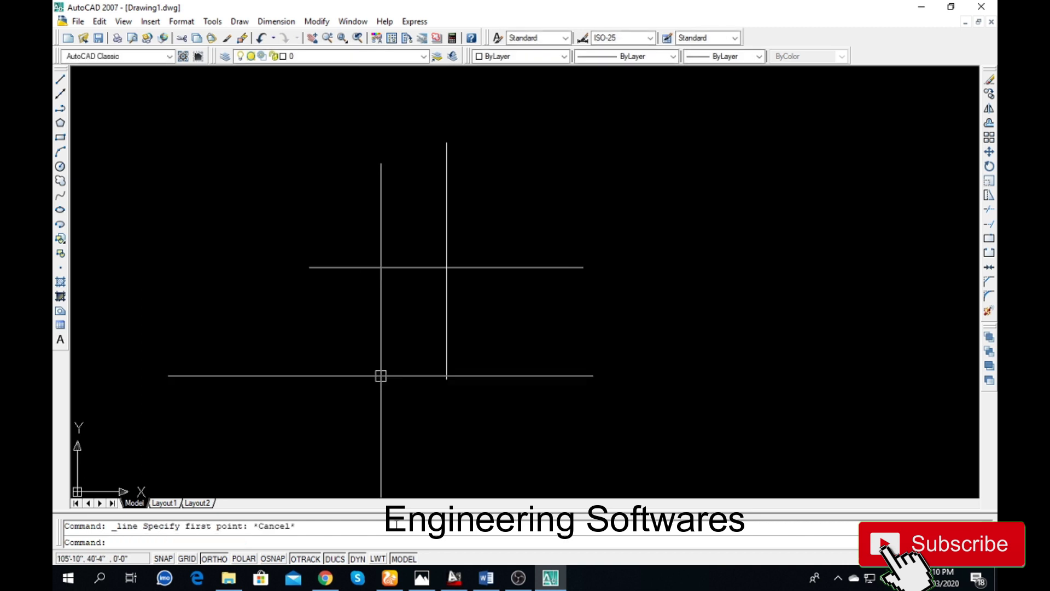
# - Start a line with object snap off, switch object snap on during the command, and cancel the line
pyautogui.rightClick(279, 558)
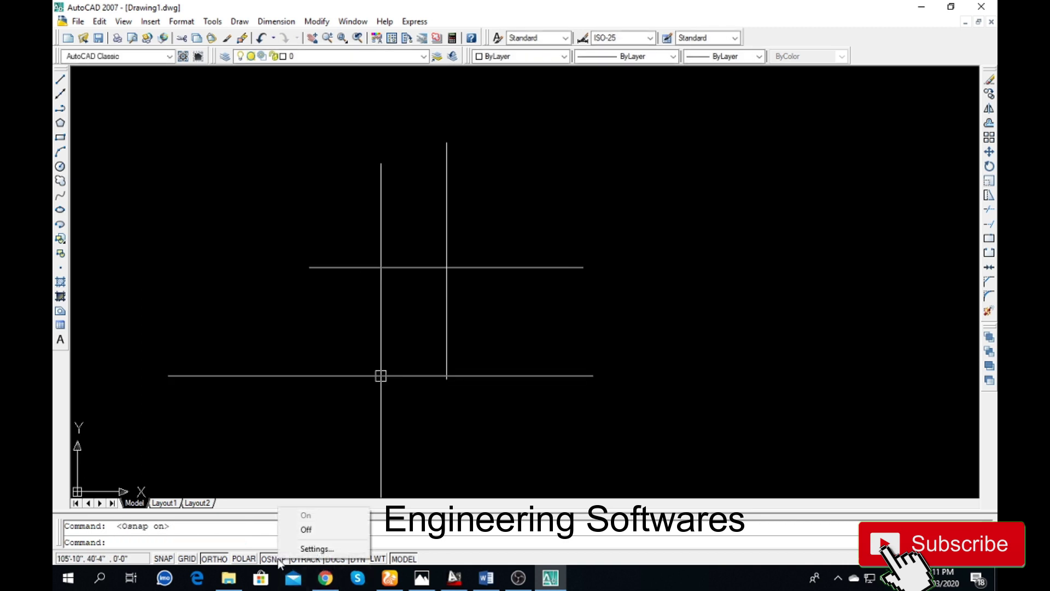
pyautogui.click(305, 530)
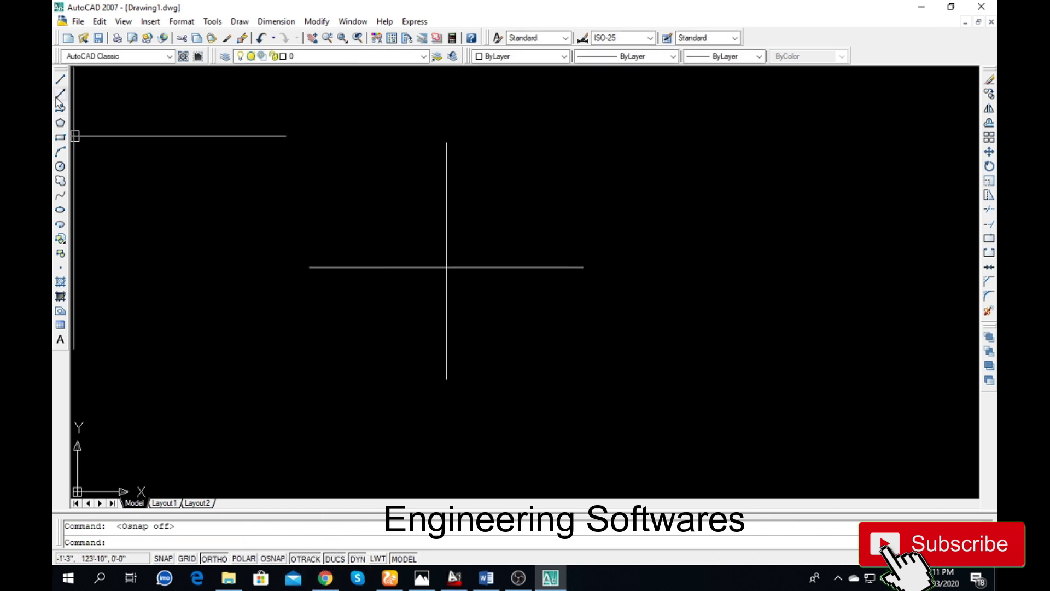
pyautogui.click(60, 80)
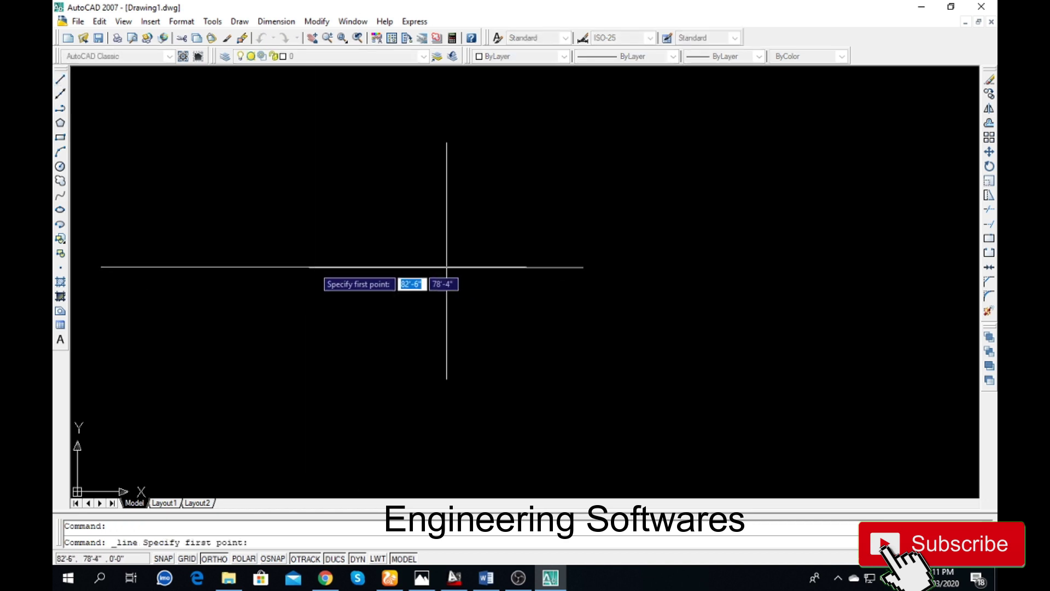
pyautogui.rightClick(288, 560)
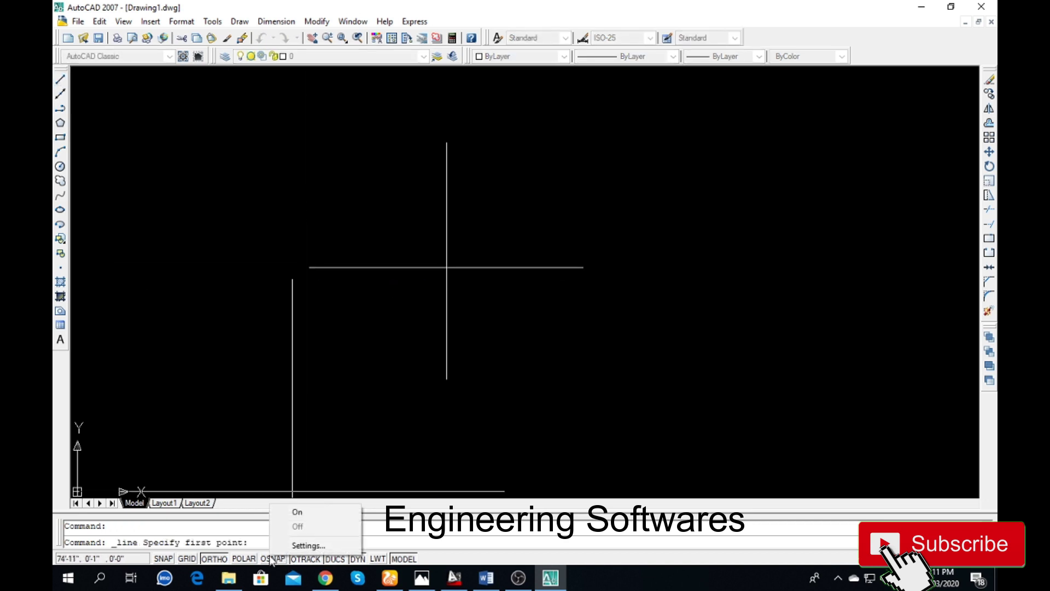
pyautogui.click(298, 514)
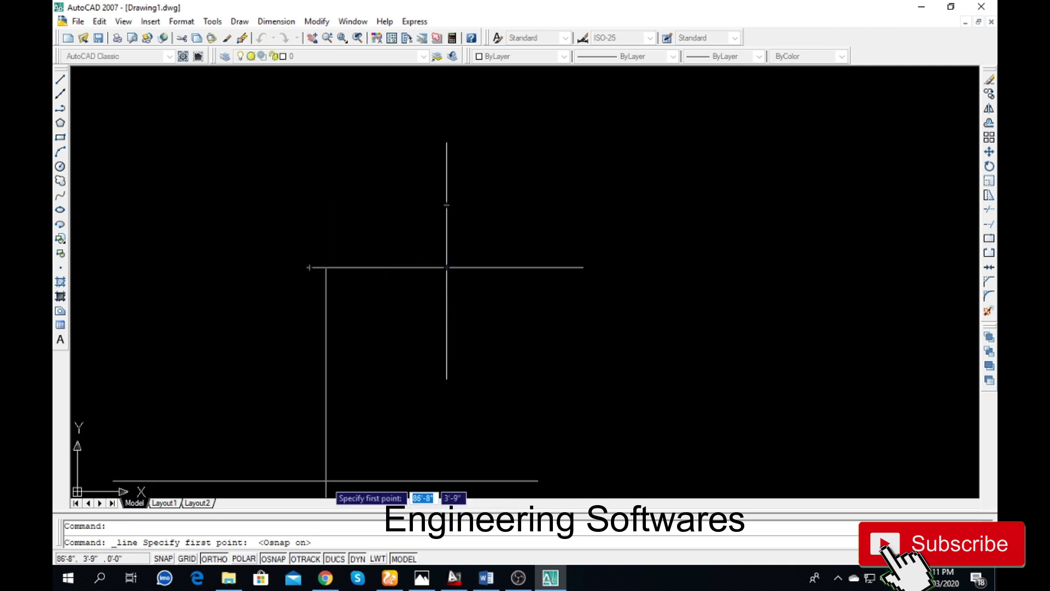
pyautogui.press('Escape')
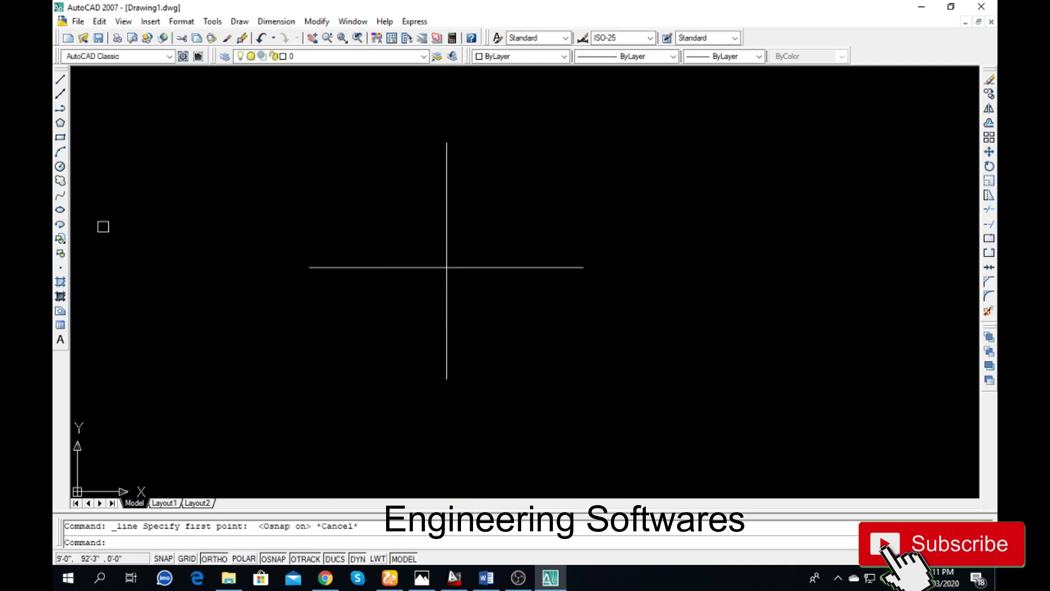
# - Turn Snap on and display the grid temporarily around the origin, hiding it again after viewing it
pyautogui.click(164, 558)
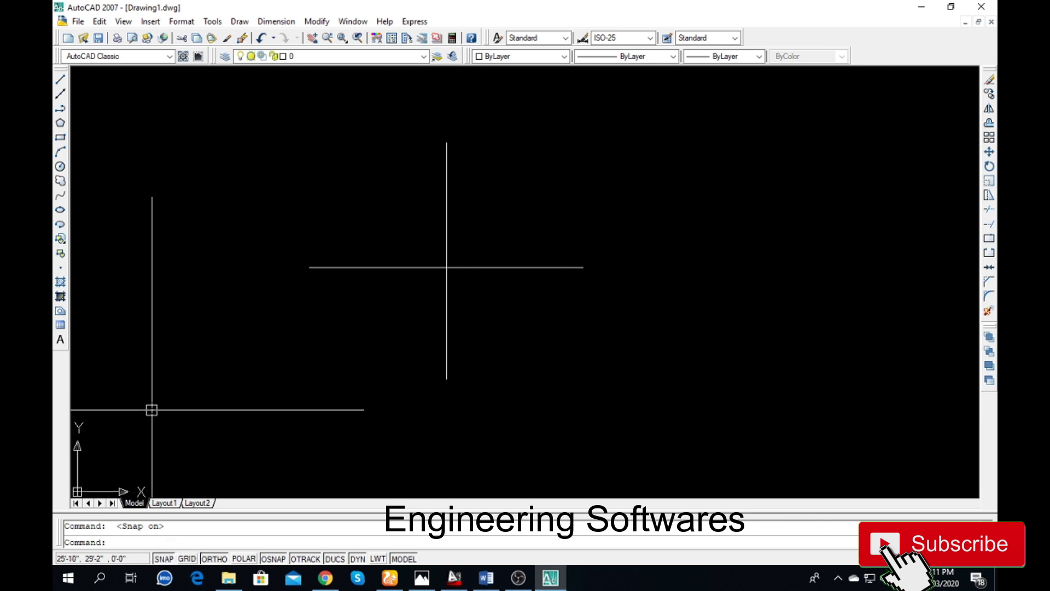
pyautogui.click(187, 558)
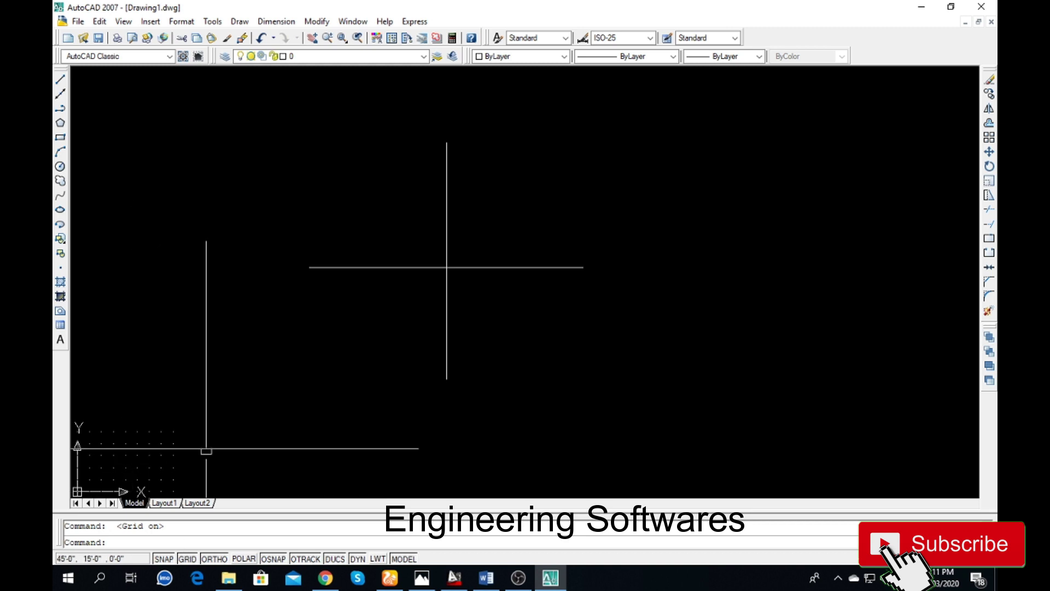
pyautogui.click(140, 446)
pyautogui.click(160, 384)
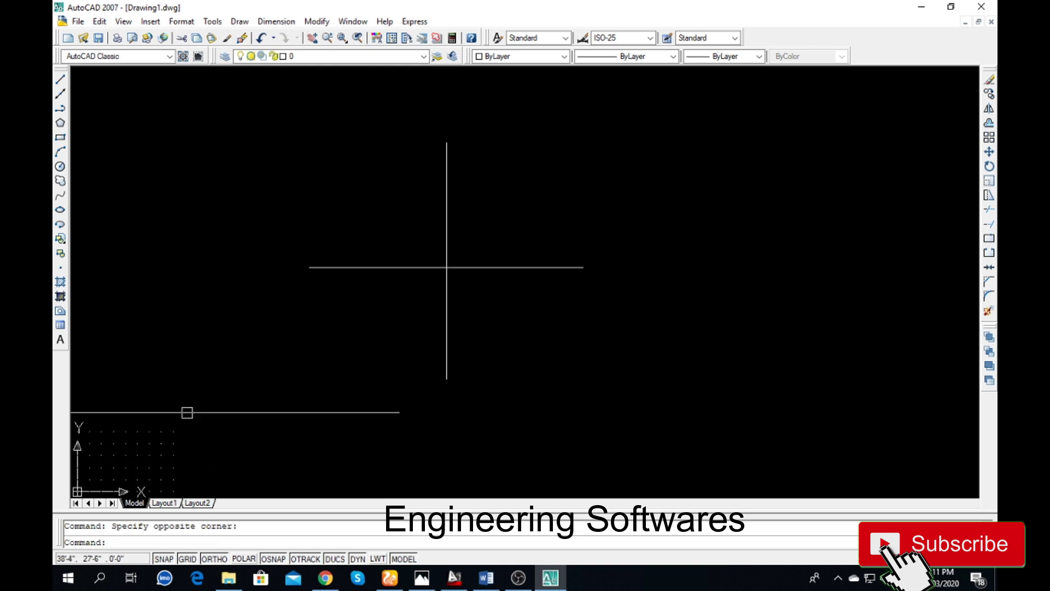
pyautogui.scroll(-2, 159, 409)
pyautogui.scroll(2, 144, 424)
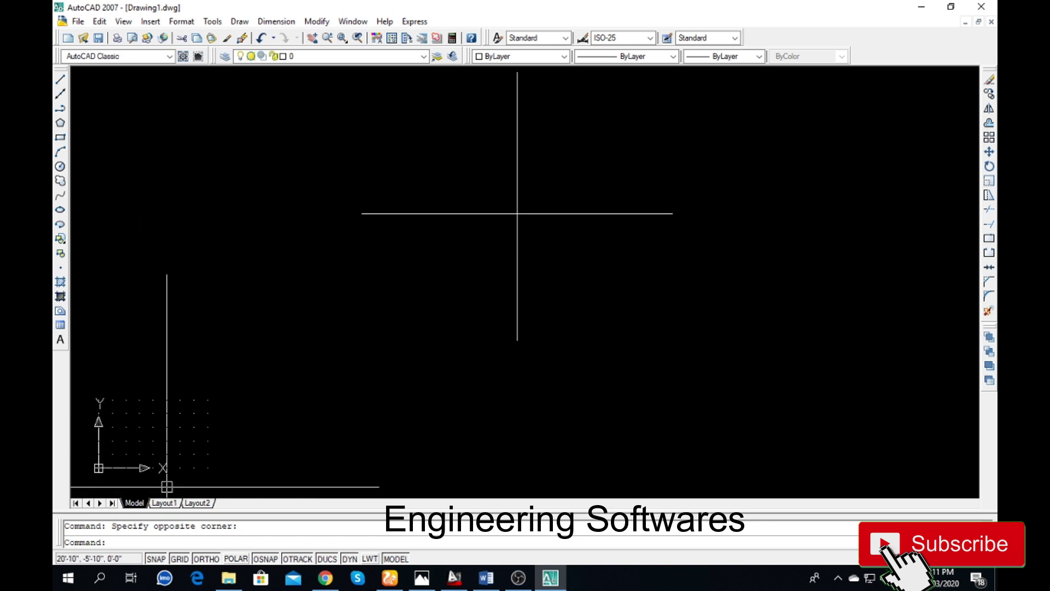
pyautogui.click(180, 558)
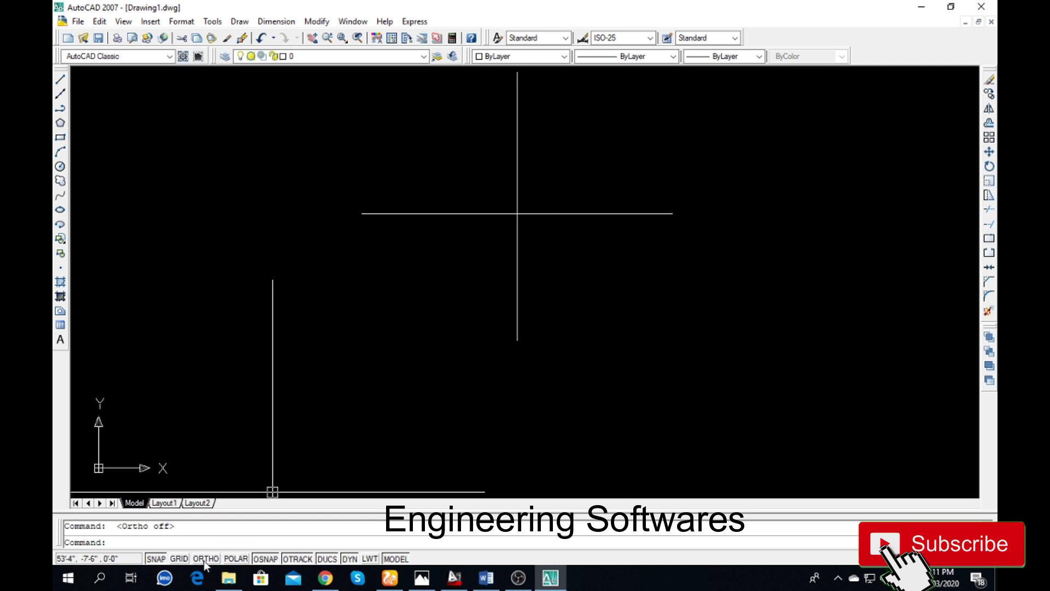
# - Start a line beside the crossing lines with Ortho off, switch Ortho on, and finish it horizontally about 36 feet long
pyautogui.click(62, 79)
pyautogui.click(169, 211)
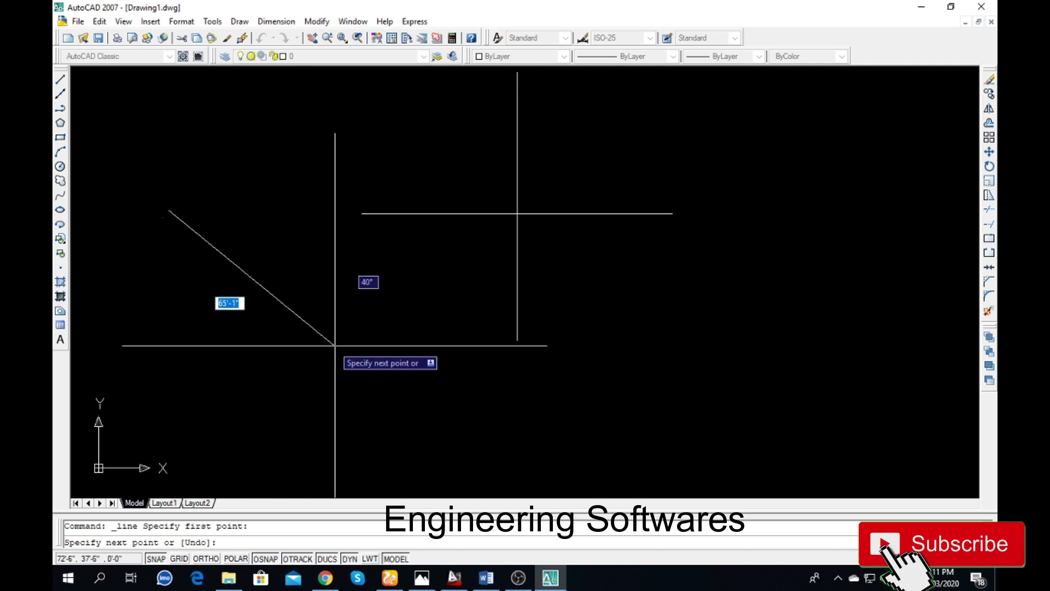
pyautogui.press('F8')
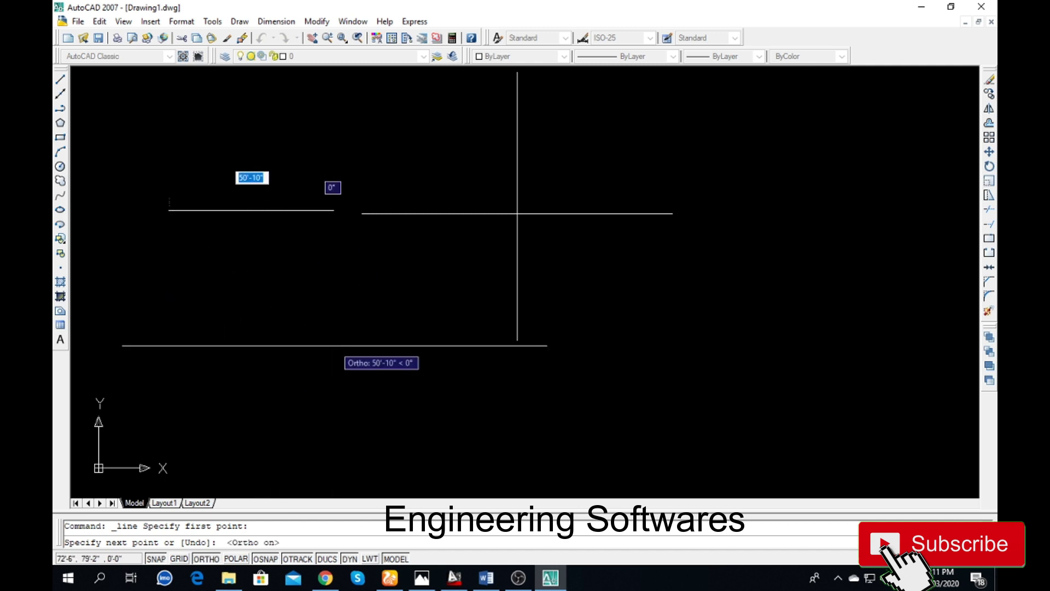
pyautogui.click(285, 430)
pyautogui.press('Return')
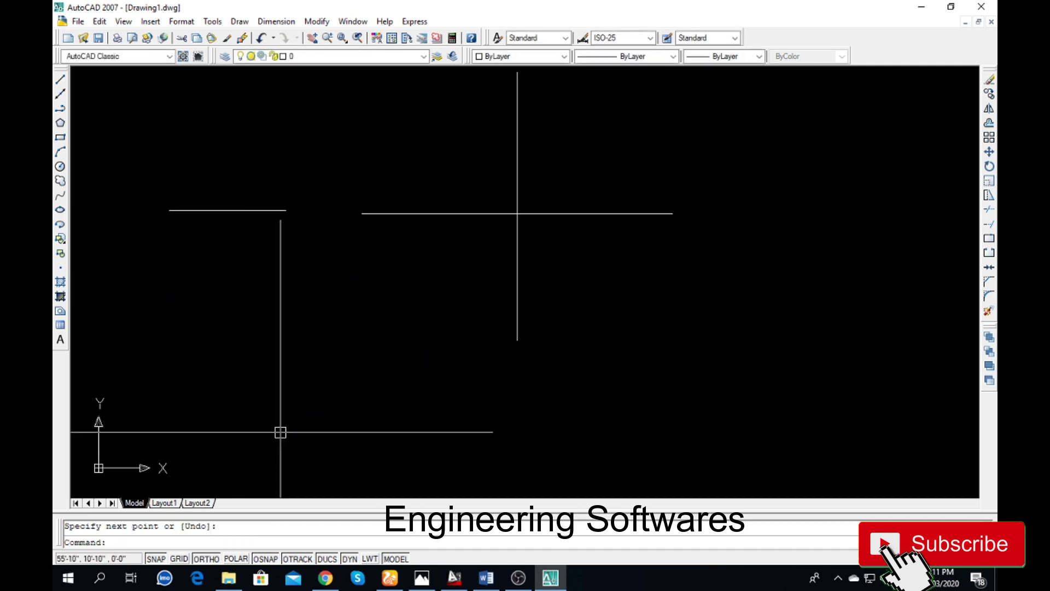
# - Start another line below the short horizontal one, switch Ortho off and on while aiming its endpoint, and cancel it
pyautogui.click(60, 79)
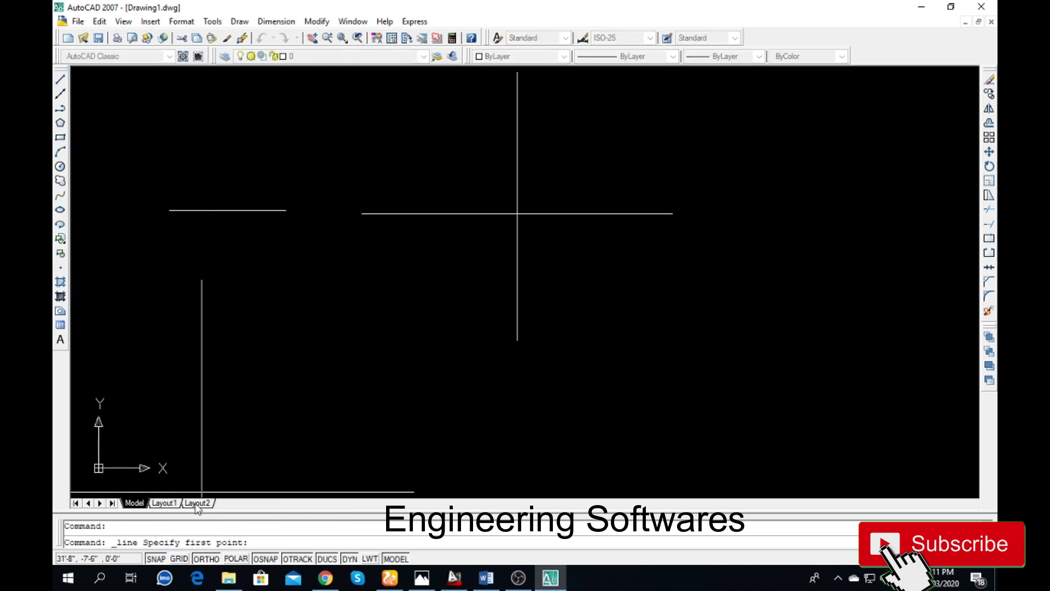
pyautogui.click(171, 324)
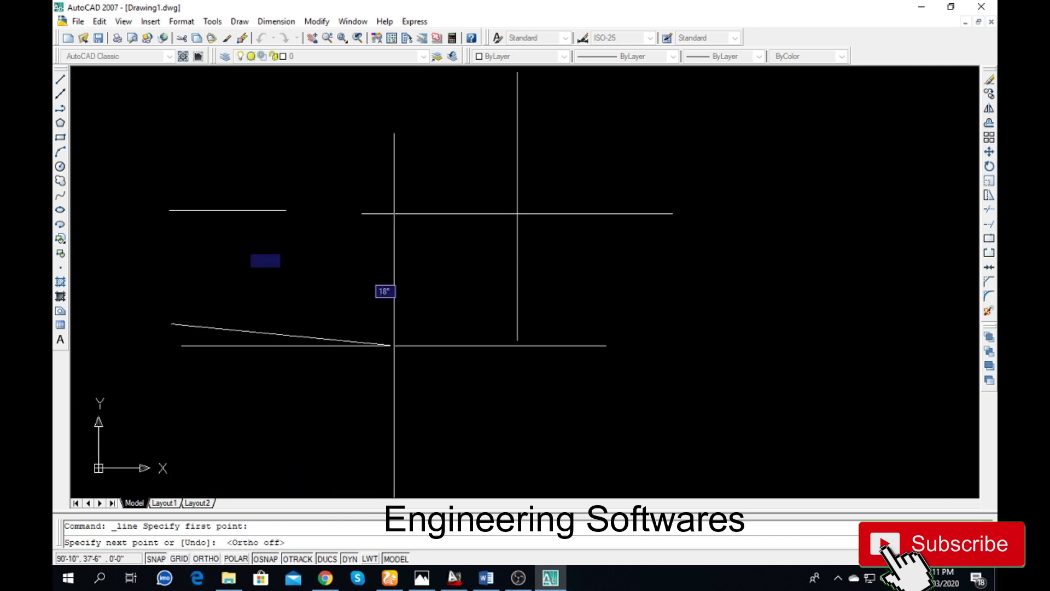
pyautogui.click(207, 559)
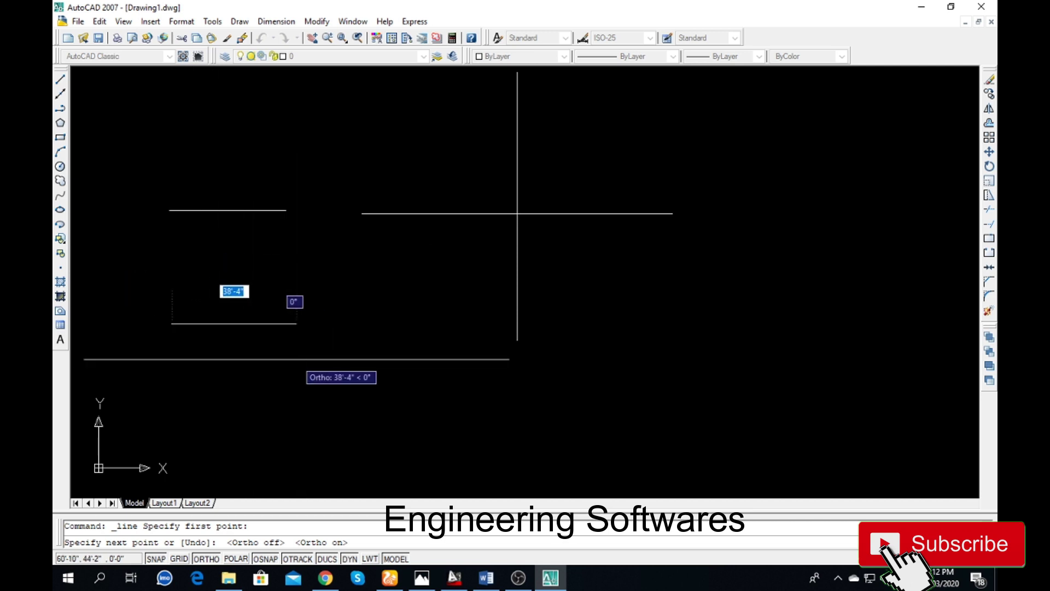
pyautogui.press('Escape')
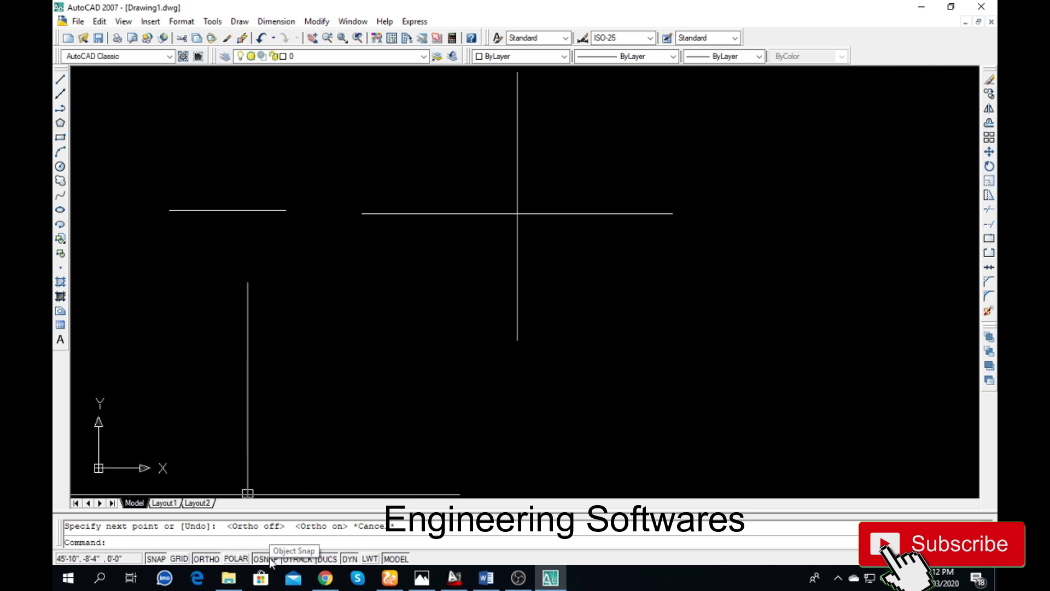
# - Review the object snap modes and object snap tracking option in the drafting settings
pyautogui.rightClick(304, 560)
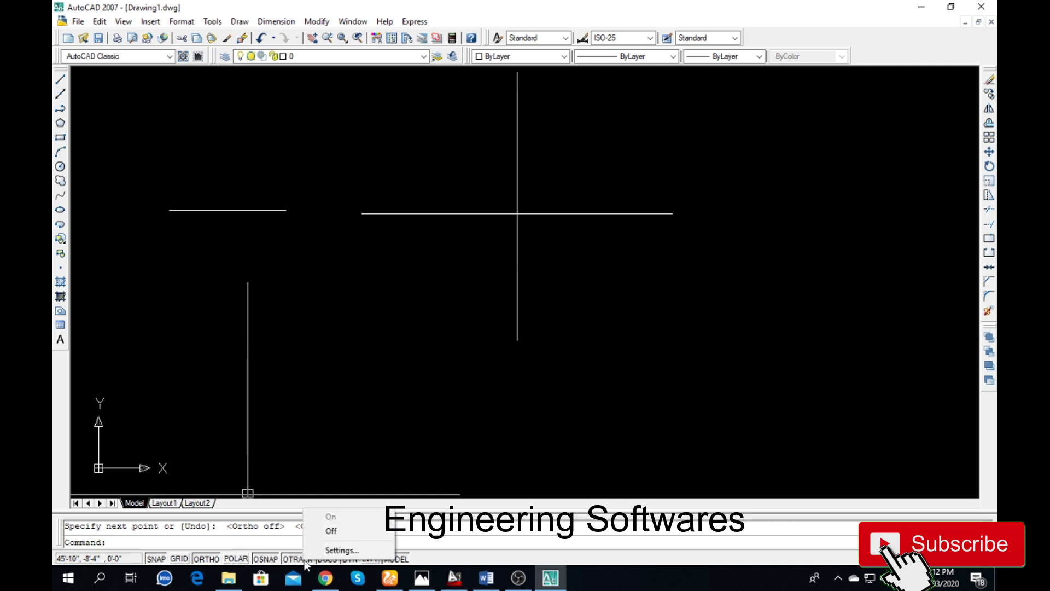
pyautogui.click(341, 550)
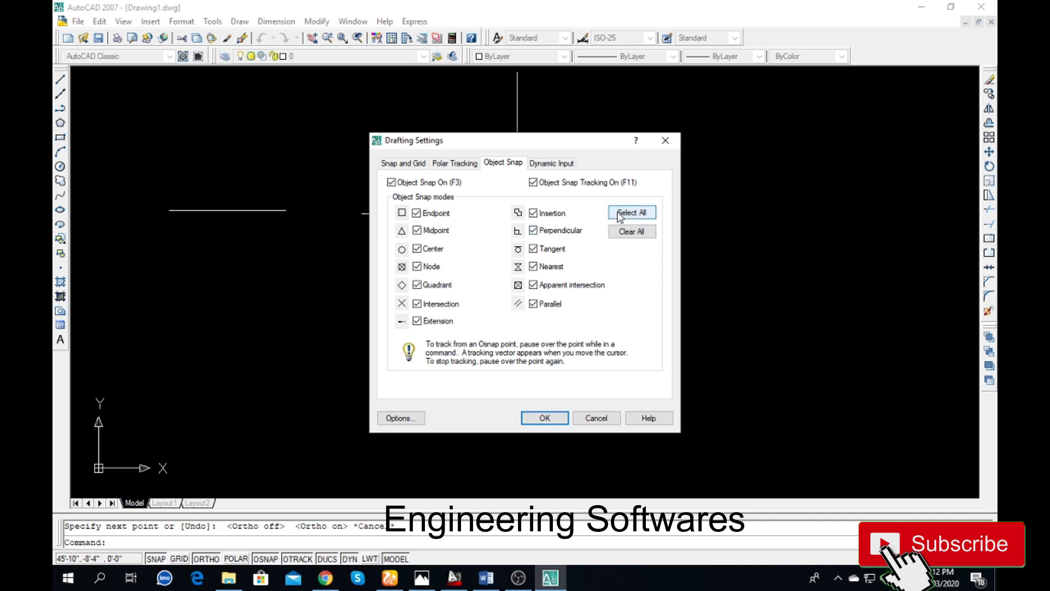
pyautogui.click(545, 417)
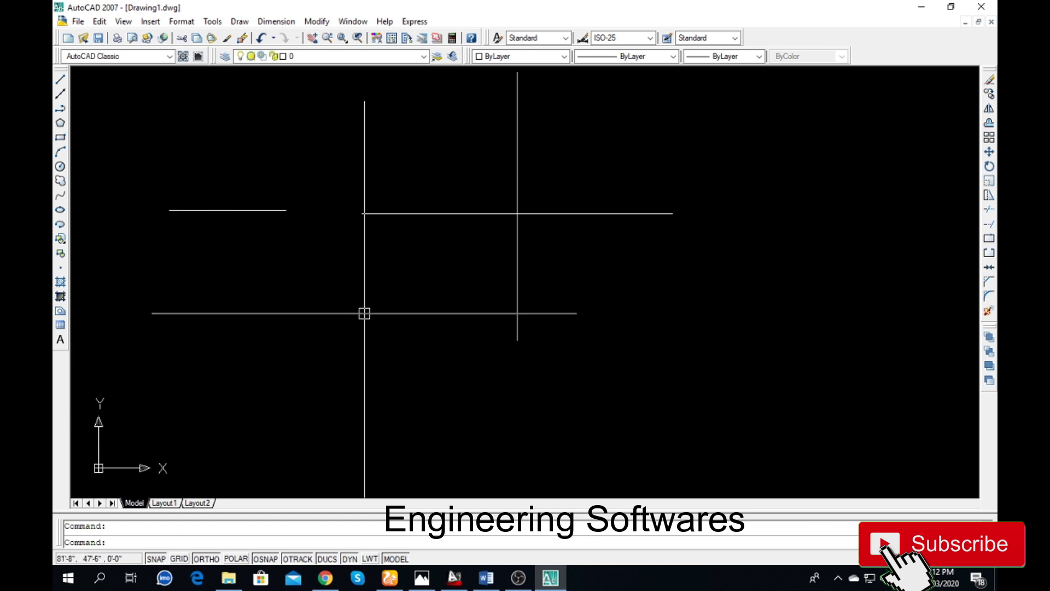
# - Review the file, display, open and save, plot and publish, system and user preference settings in the program options
pyautogui.write('op')
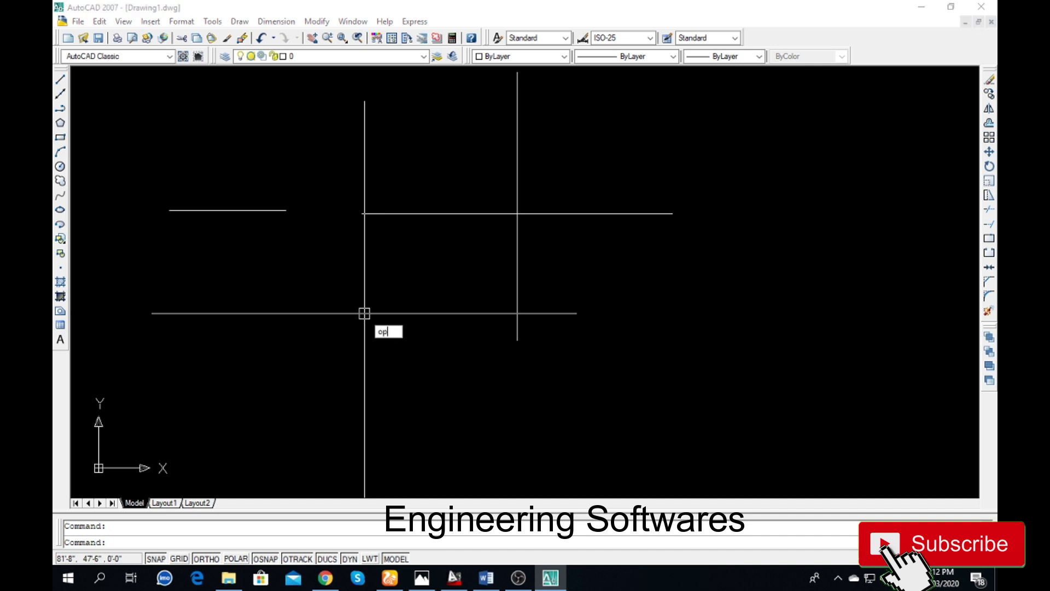
pyautogui.press('Return')
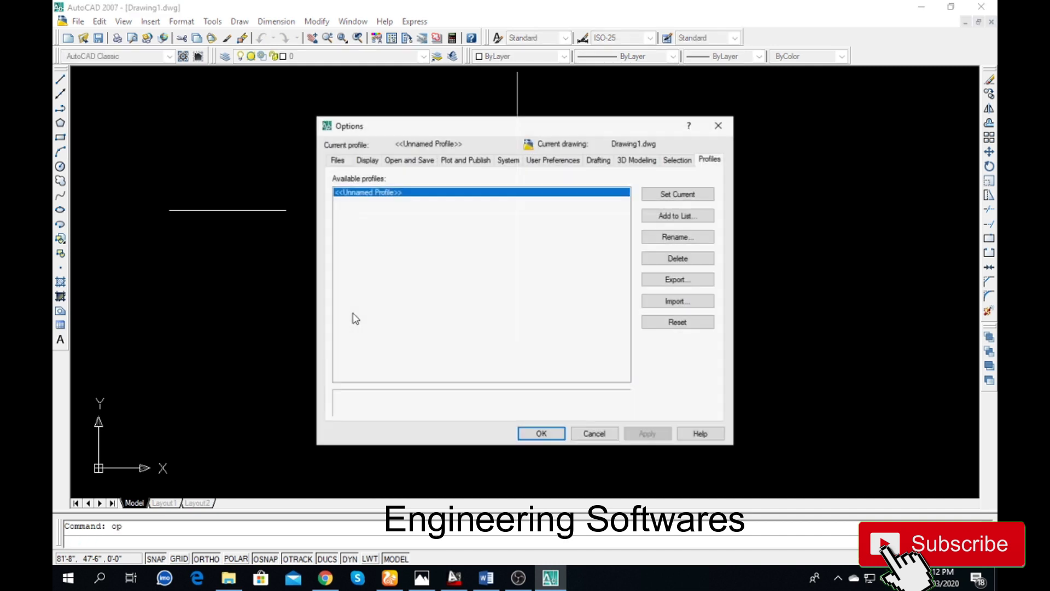
pyautogui.click(334, 160)
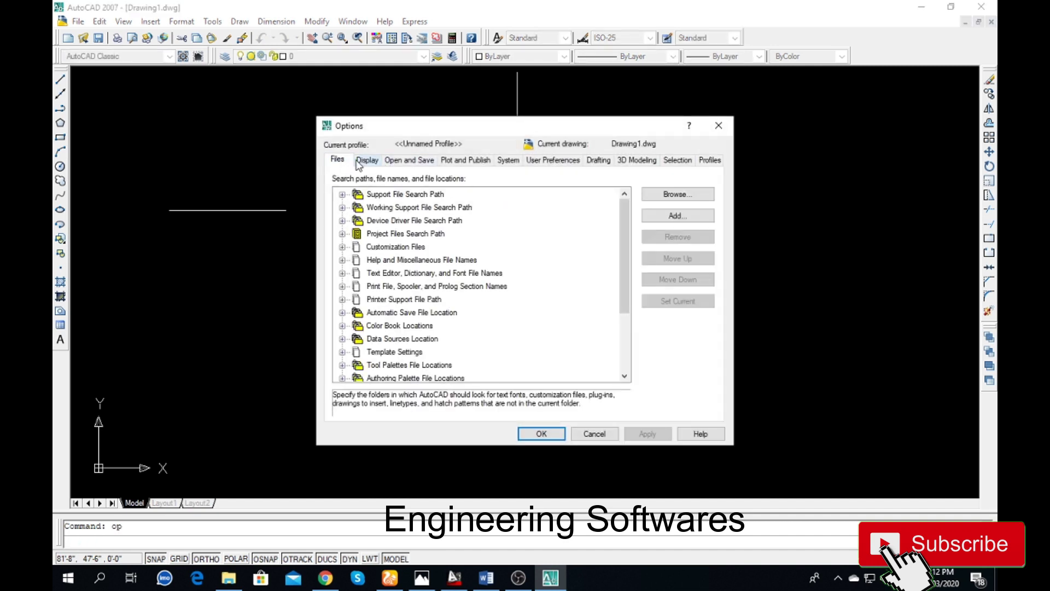
pyautogui.click(365, 161)
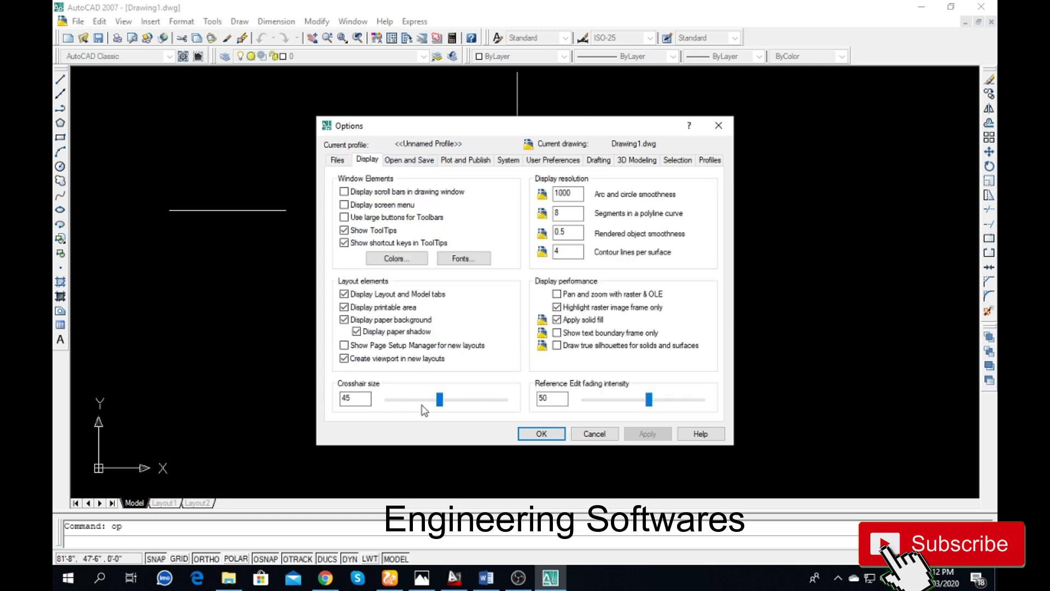
pyautogui.click(444, 401)
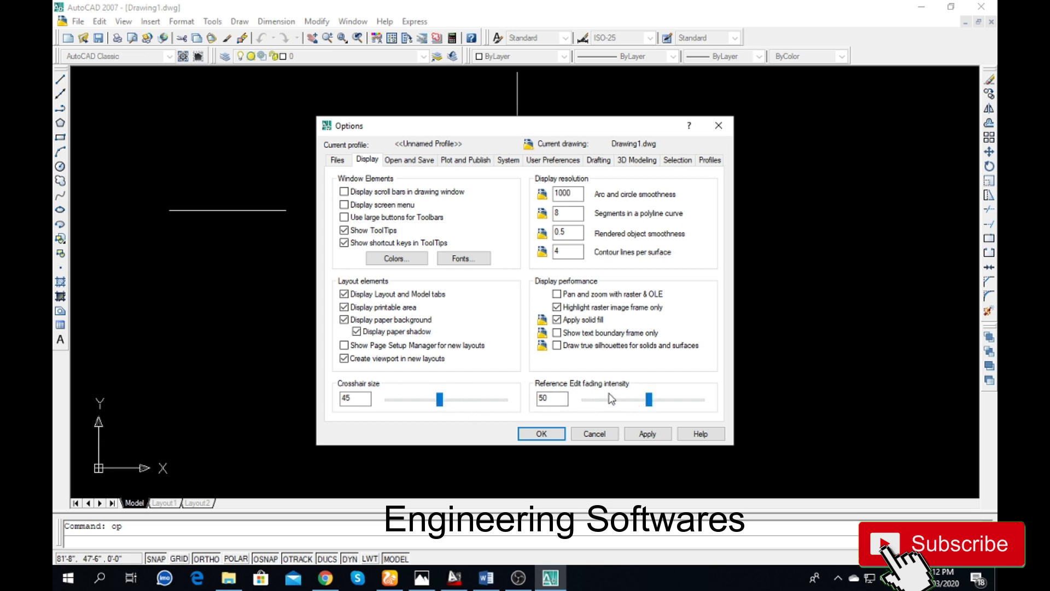
pyautogui.click(425, 161)
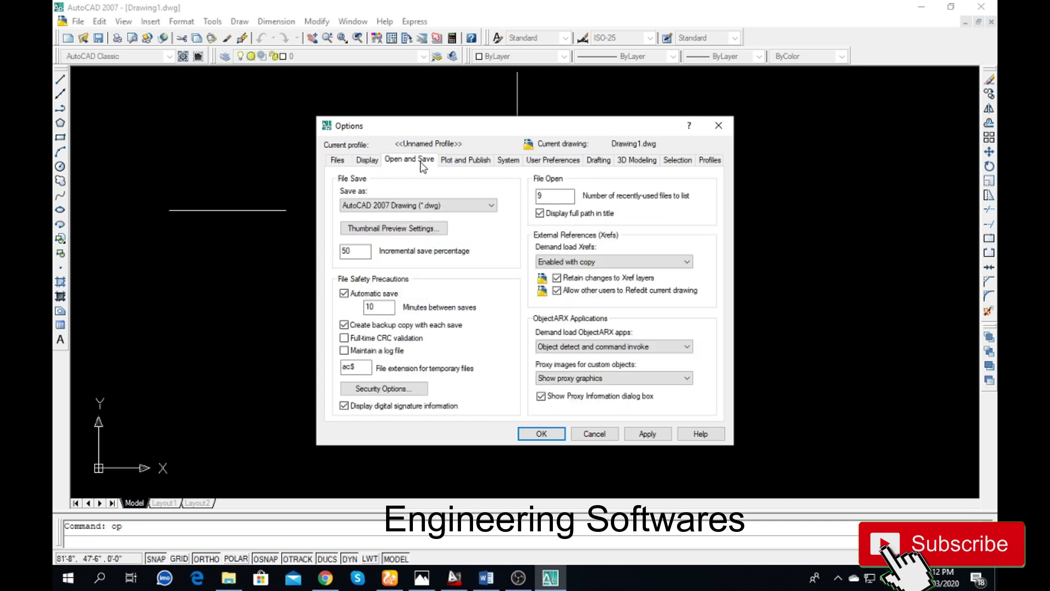
pyautogui.click(464, 162)
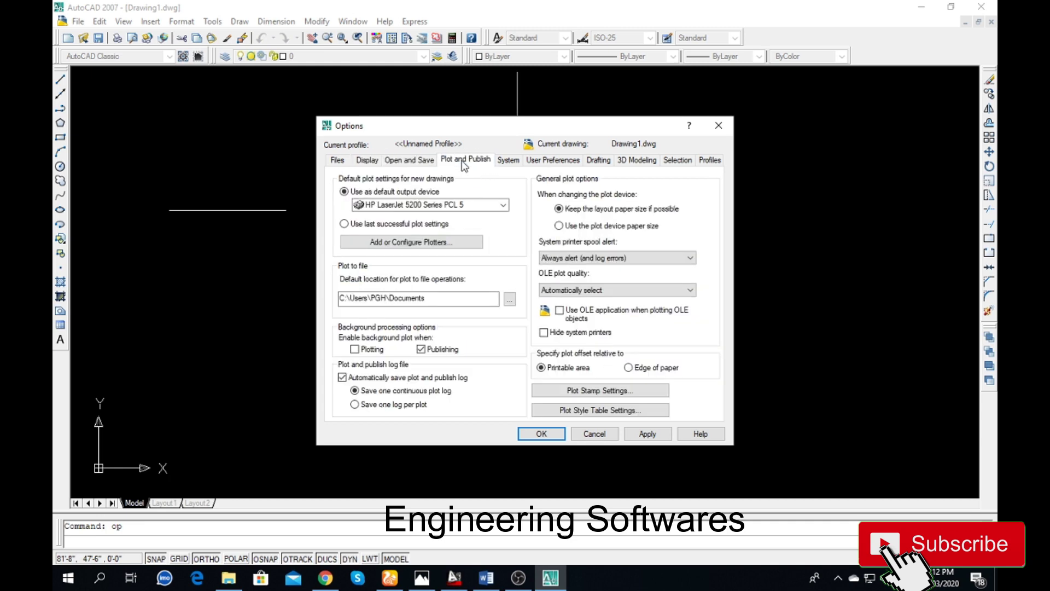
pyautogui.click(508, 162)
pyautogui.click(552, 162)
# - Set the AutoSnap marker size to its maximum in the drafting options and apply the change
pyautogui.click(598, 160)
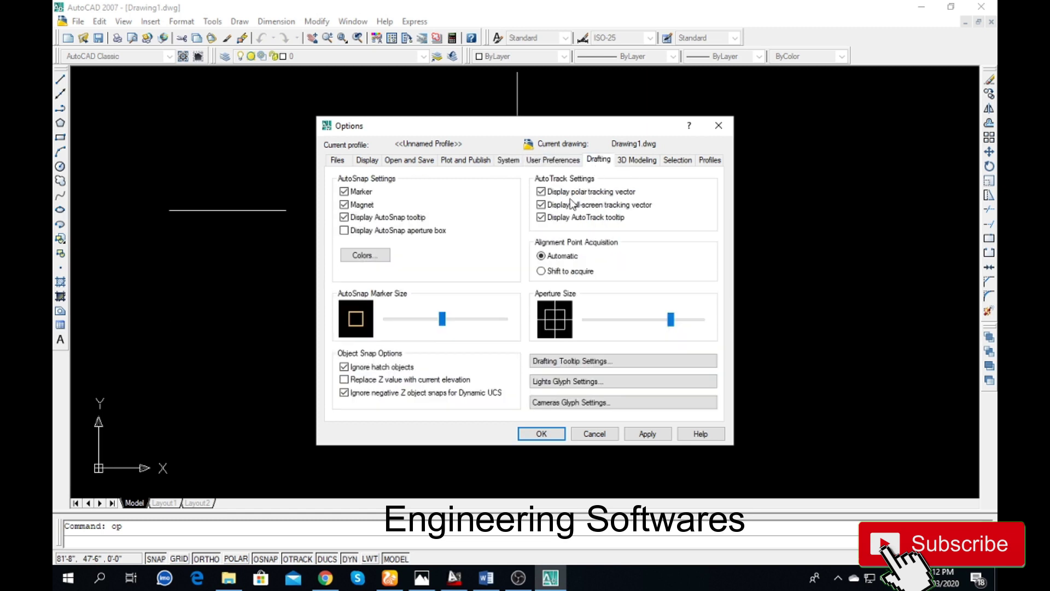
pyautogui.moveTo(442, 319); pyautogui.dragTo(480, 324)
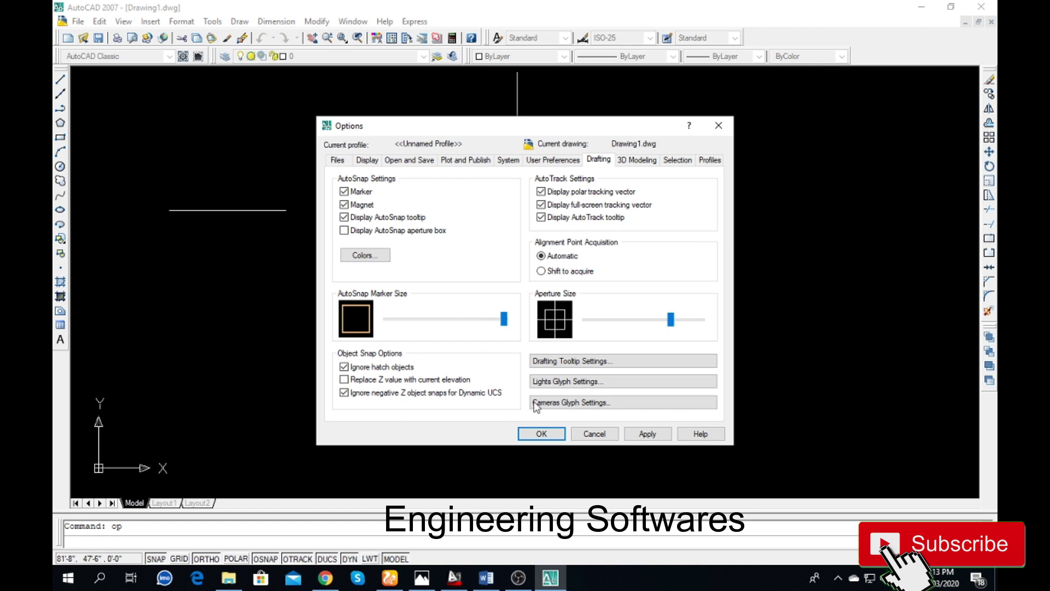
pyautogui.click(640, 433)
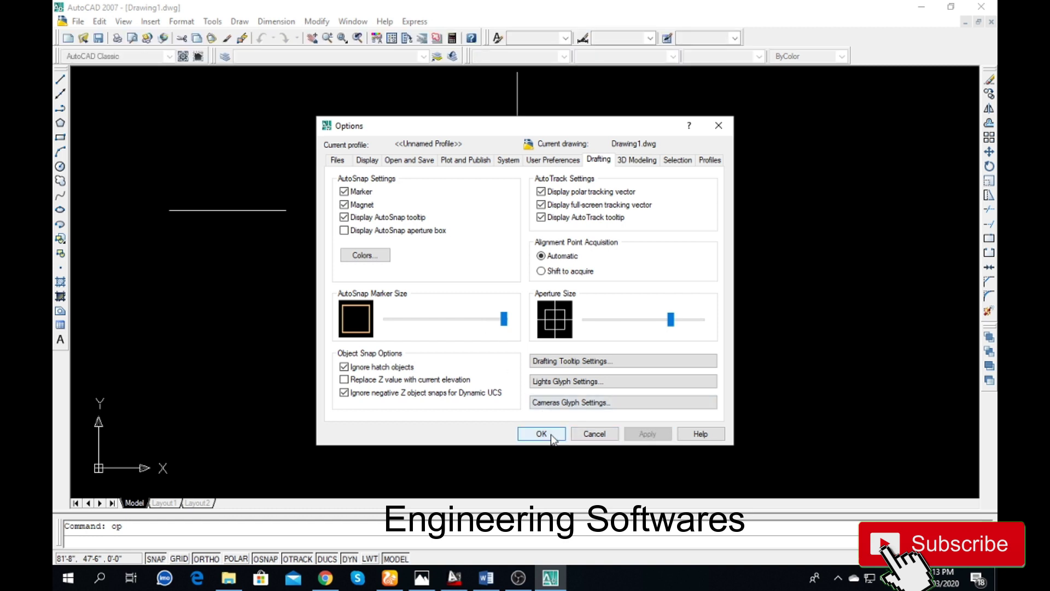
# - Close the program options, select the long horizontal line to check its appearance, and clear the selection
pyautogui.click(540, 434)
pyautogui.click(380, 213)
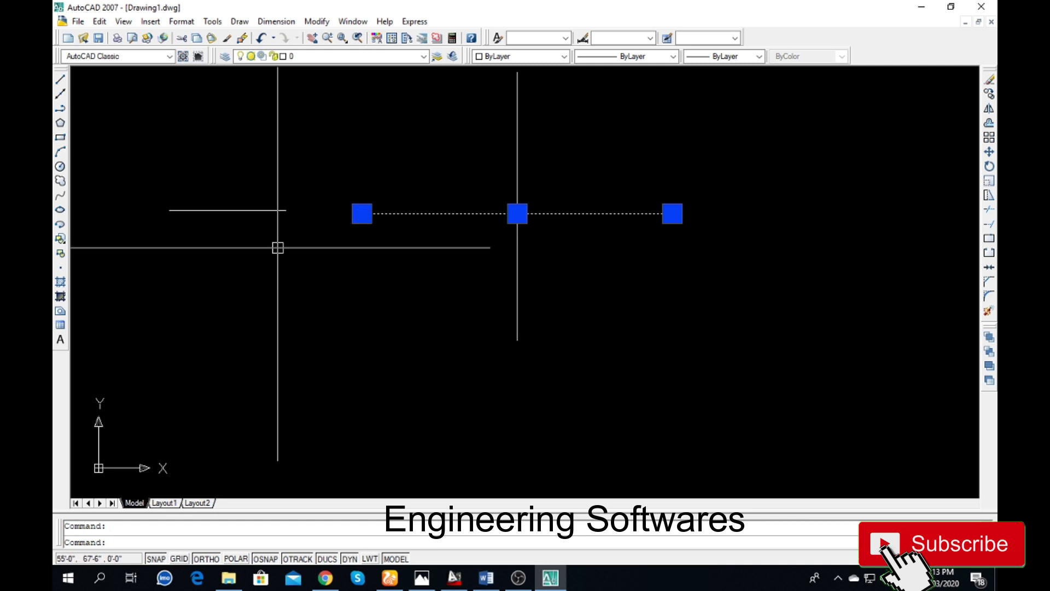
pyautogui.press('Escape')
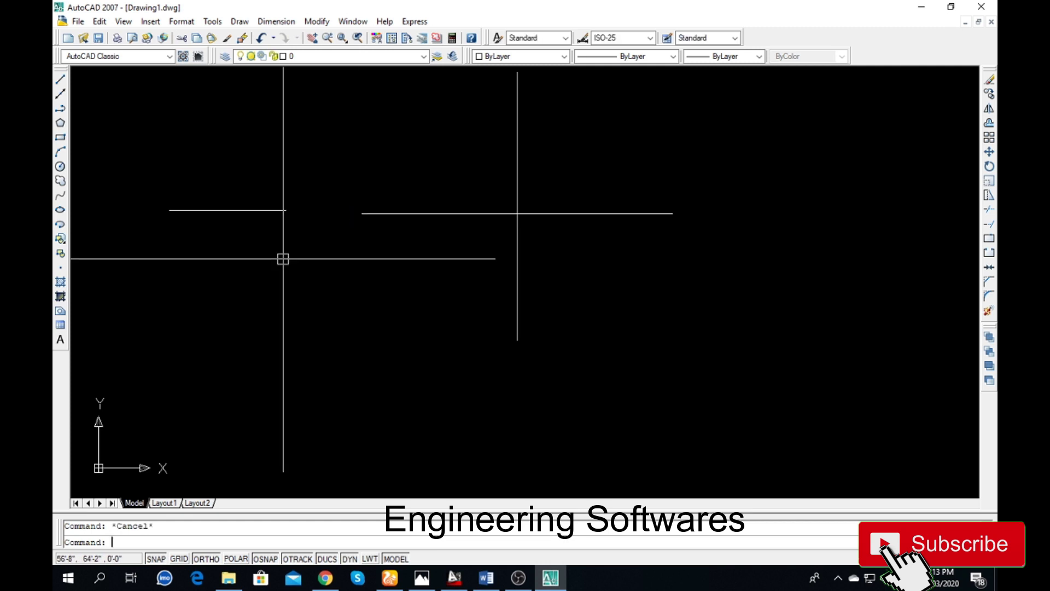
# - Reduce the AutoSnap marker size to about the middle of its range in the drafting options
pyautogui.write('op')
pyautogui.press('Return')
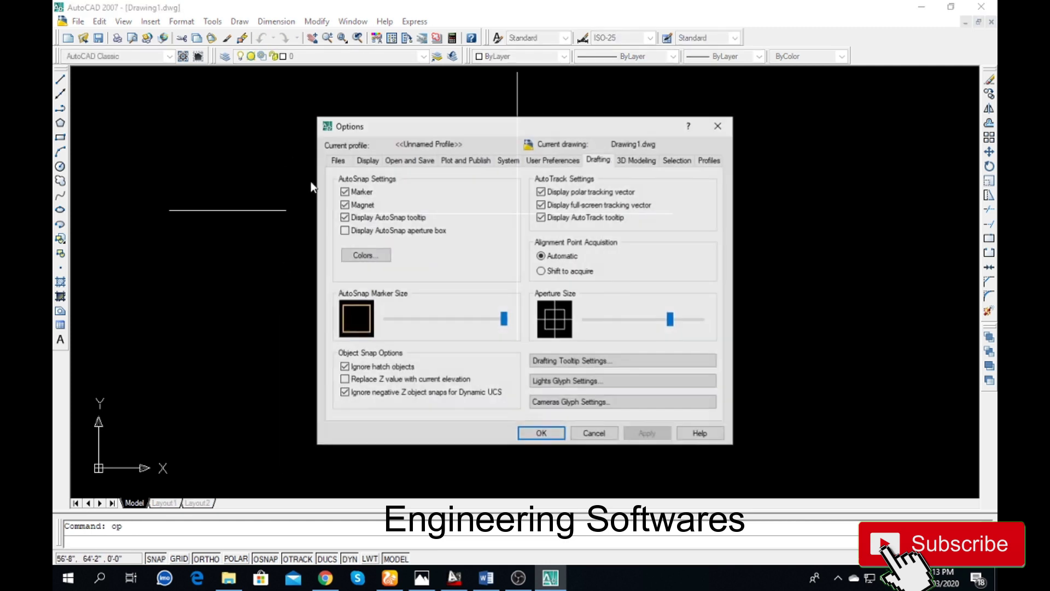
pyautogui.click(444, 322)
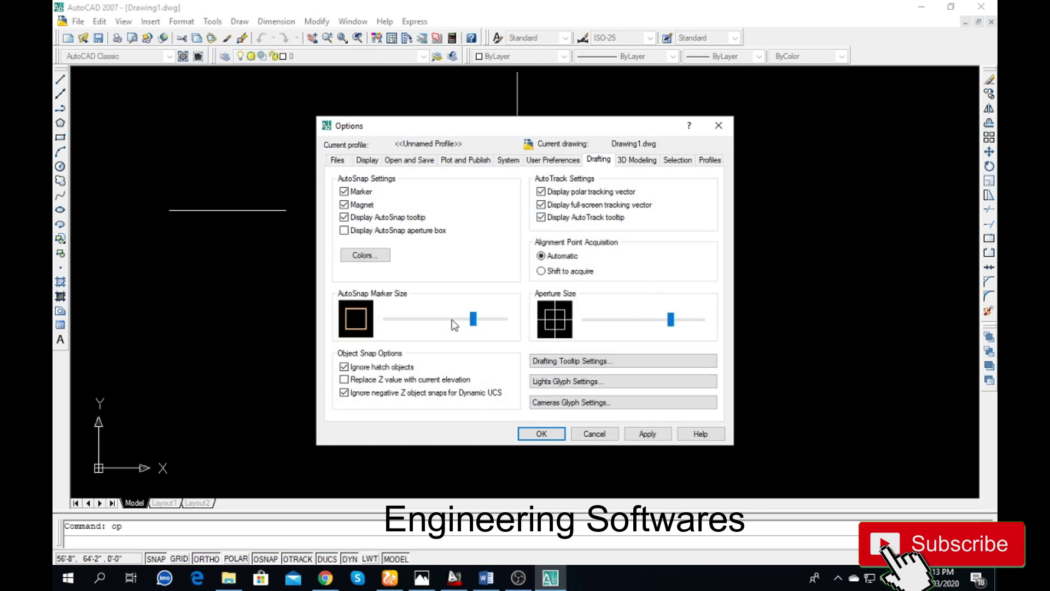
pyautogui.click(452, 321)
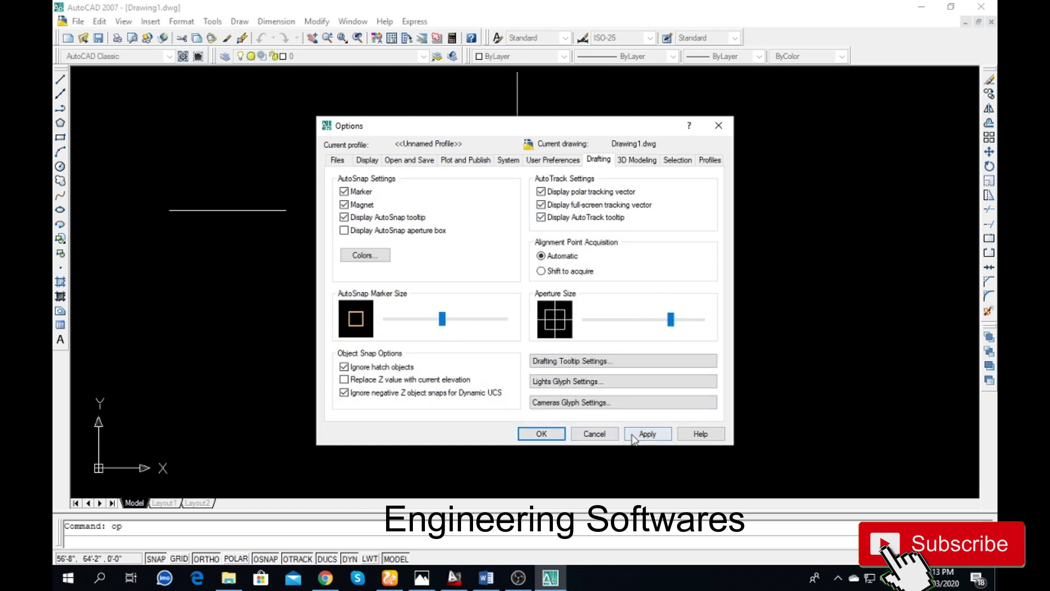
pyautogui.click(535, 433)
# - Check the long horizontal line's grips and preview the snap marker at its end with the Line command, without drawing anything
pyautogui.click(408, 213)
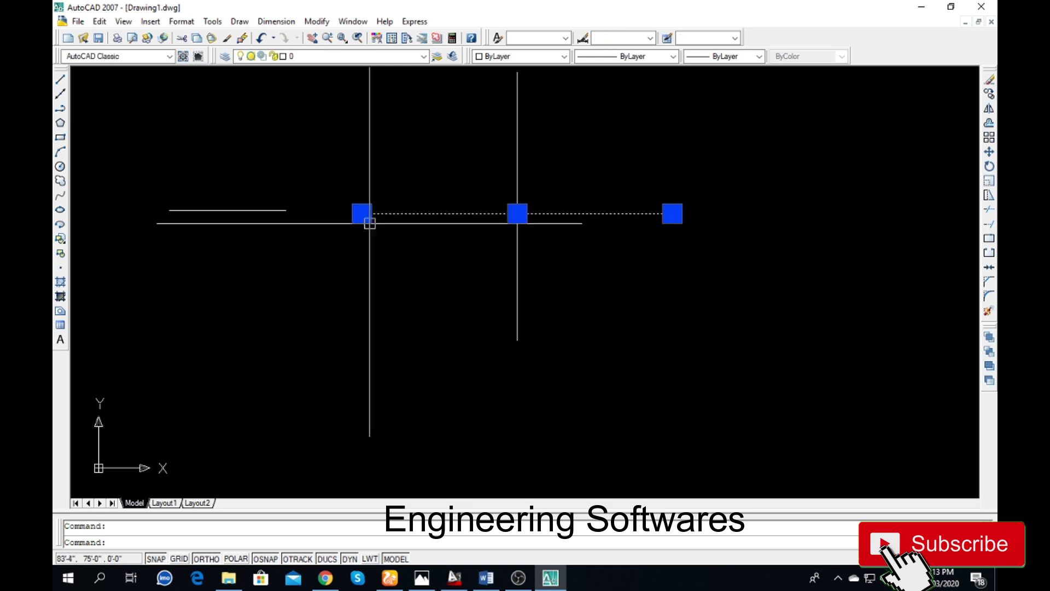
pyautogui.press('Escape')
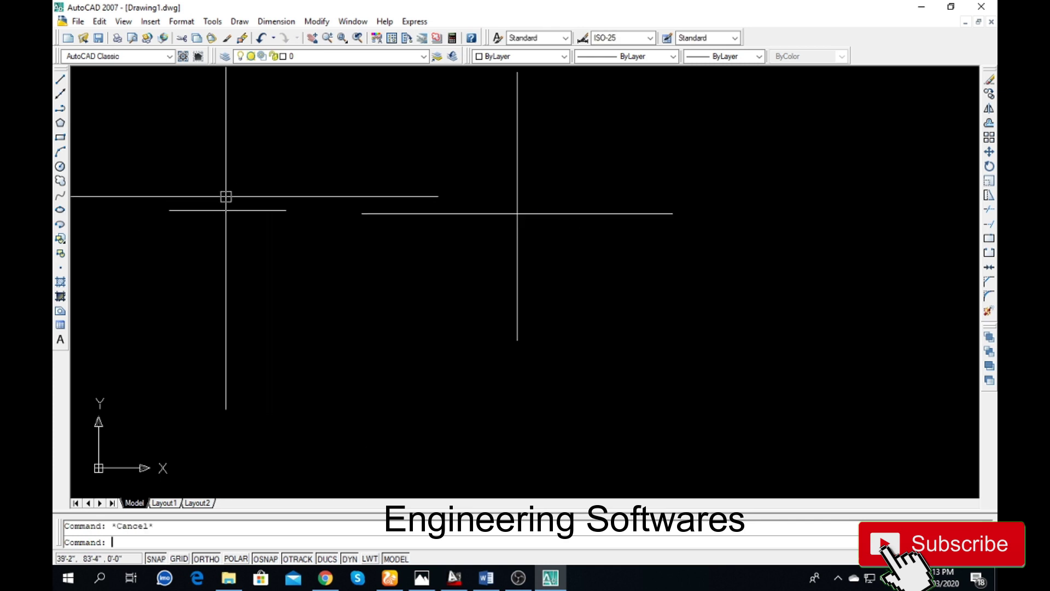
pyautogui.click(60, 79)
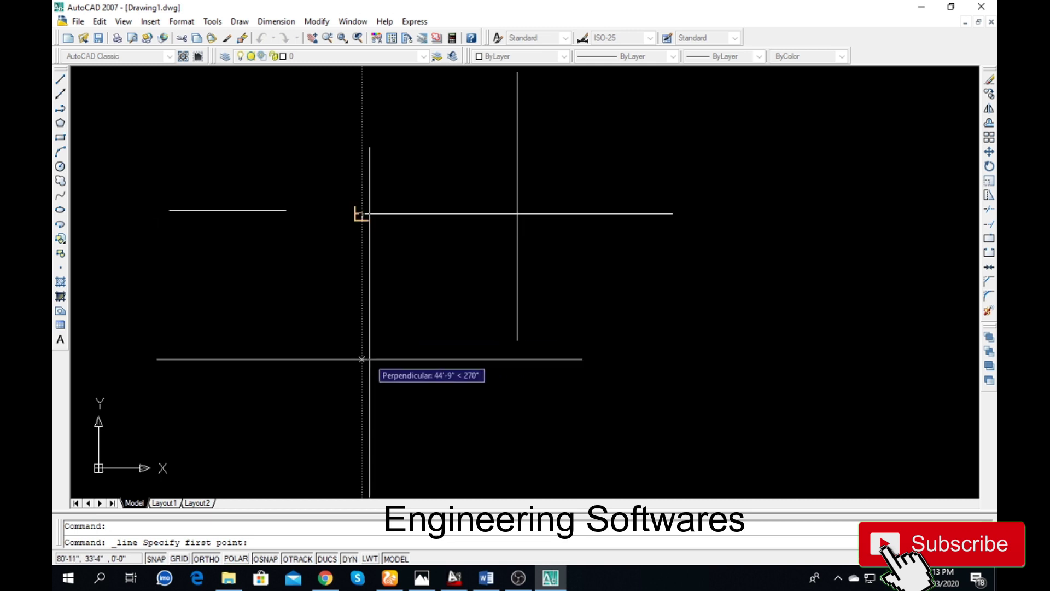
pyautogui.press('Escape')
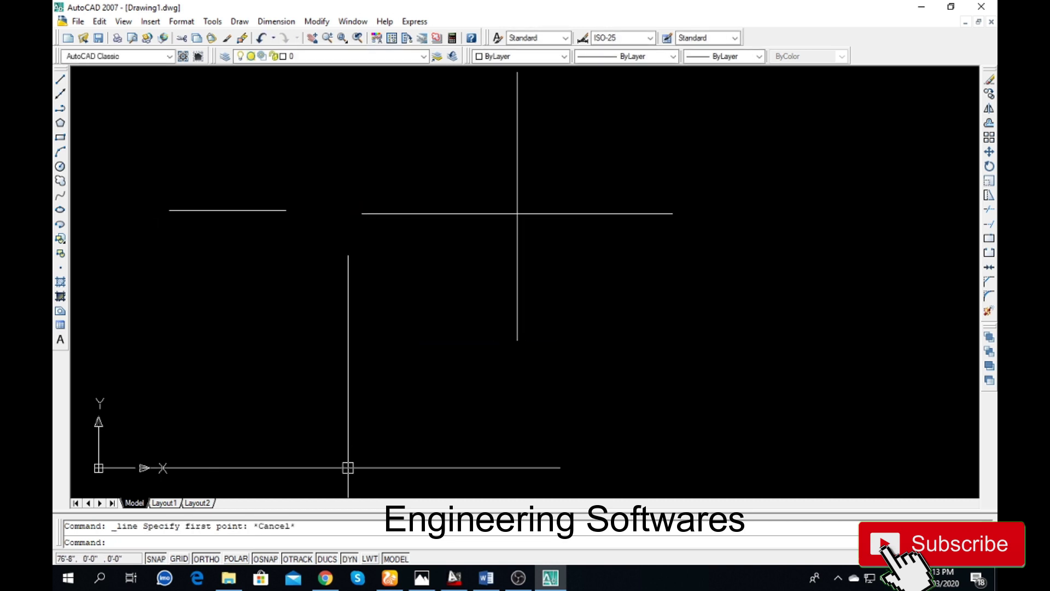
# - Set the aperture size to its maximum in the drafting options, test it with the Line command, and cancel the line
pyautogui.write('c')
pyautogui.write('p')
pyautogui.press('Return')
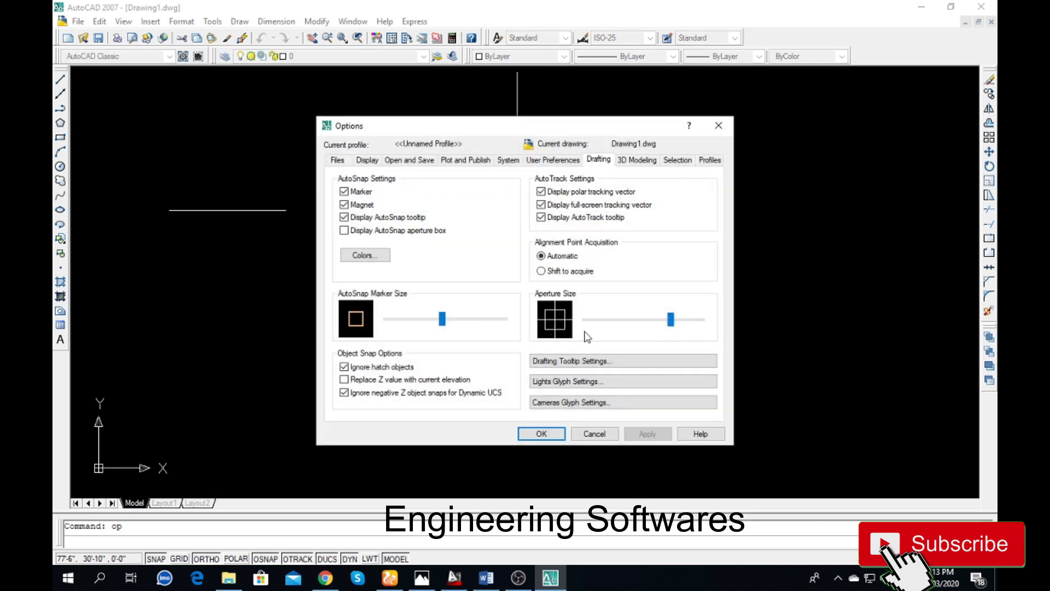
pyautogui.moveTo(671, 319); pyautogui.dragTo(701, 319)
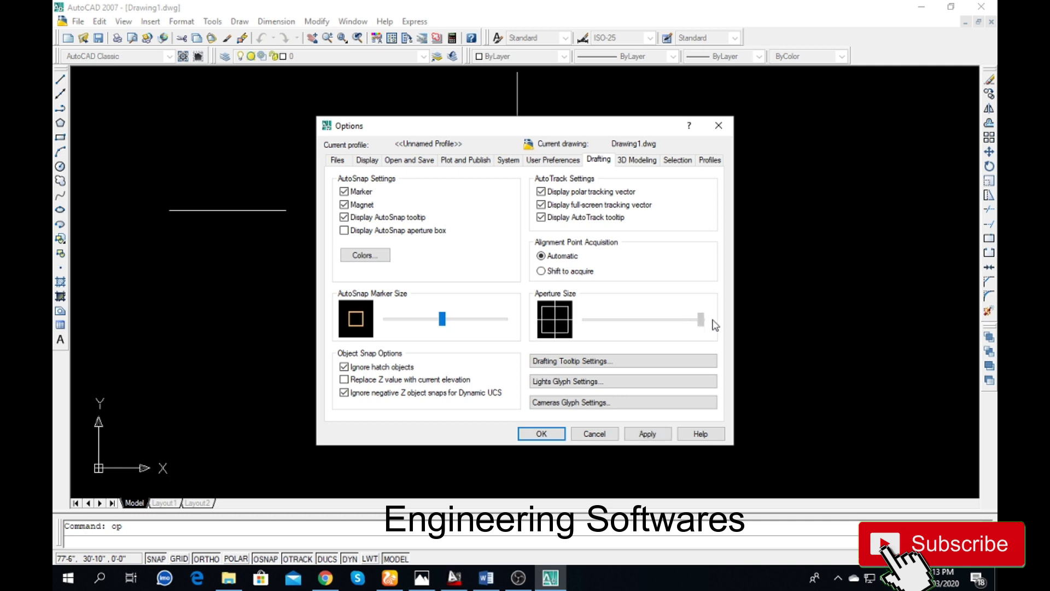
pyautogui.click(642, 434)
pyautogui.click(541, 434)
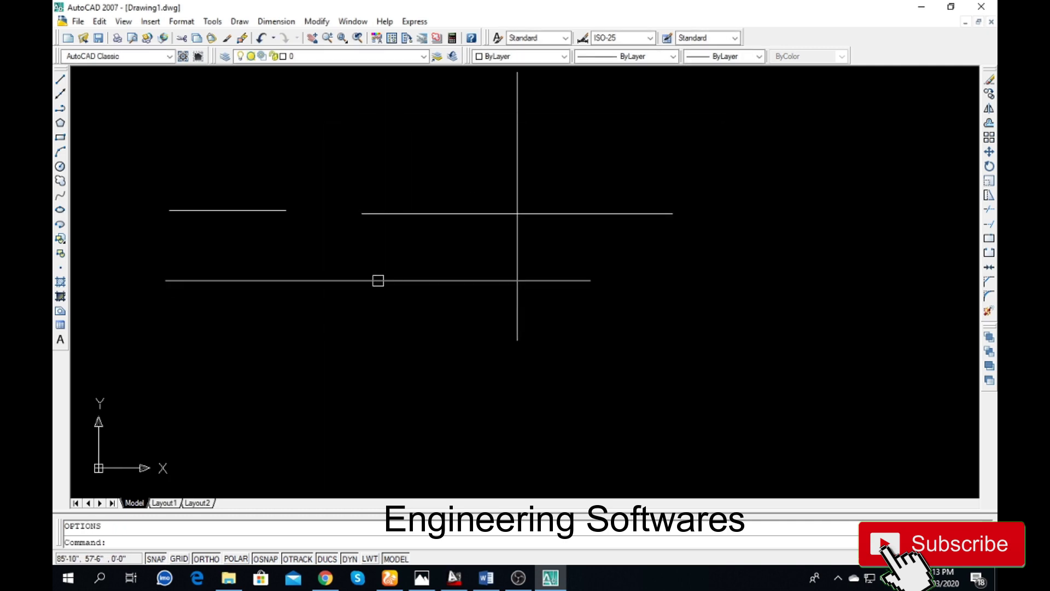
pyautogui.click(60, 79)
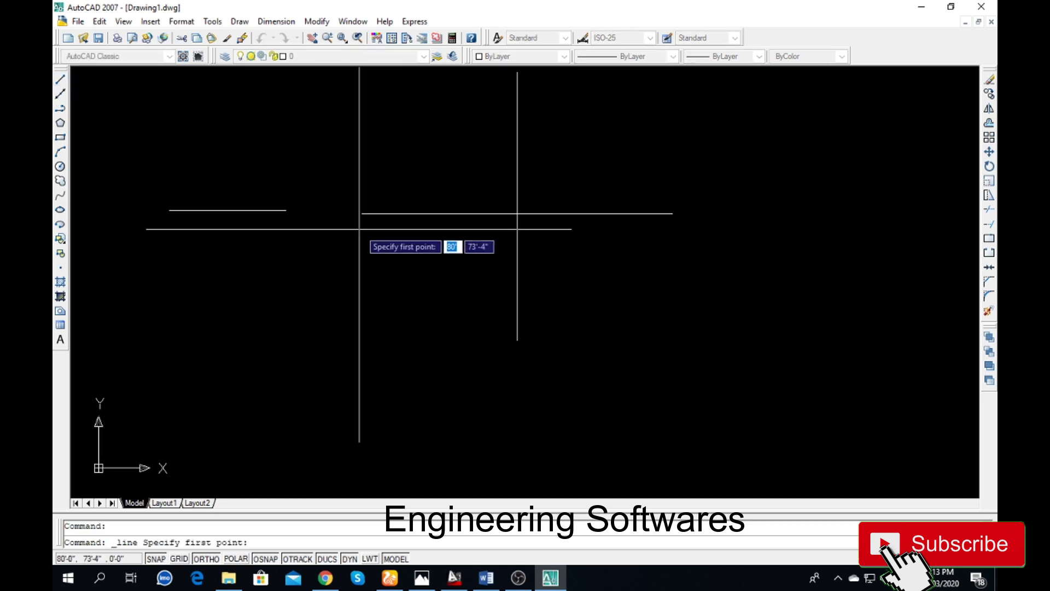
pyautogui.press('Escape')
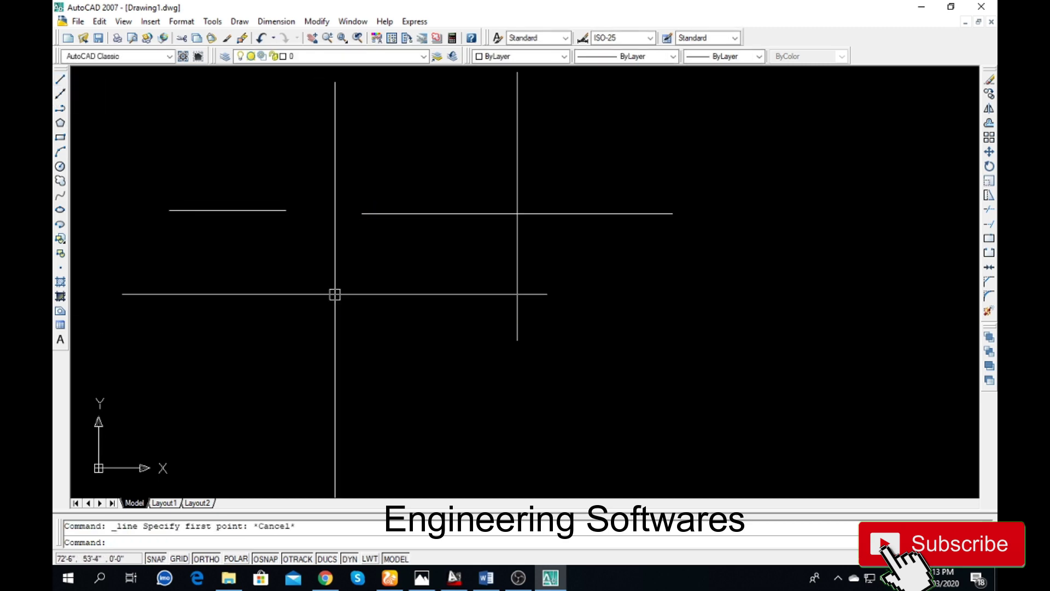
# - Reduce the aperture size to about the middle of its range, then check the long horizontal line's selection and clear it
pyautogui.write('c')
pyautogui.write('p')
pyautogui.press('Return')
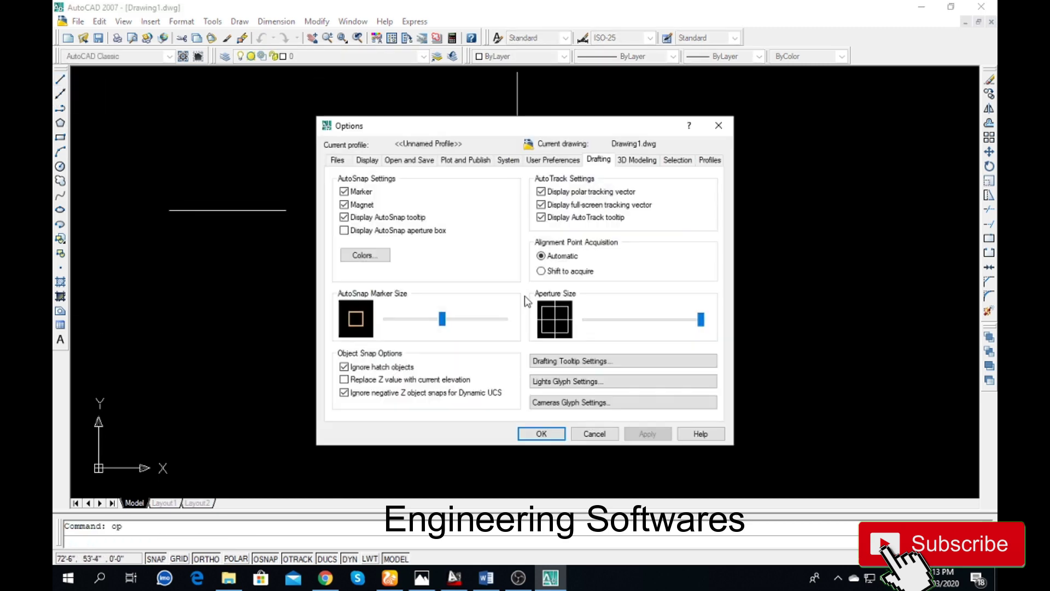
pyautogui.click(639, 320)
pyautogui.click(638, 321)
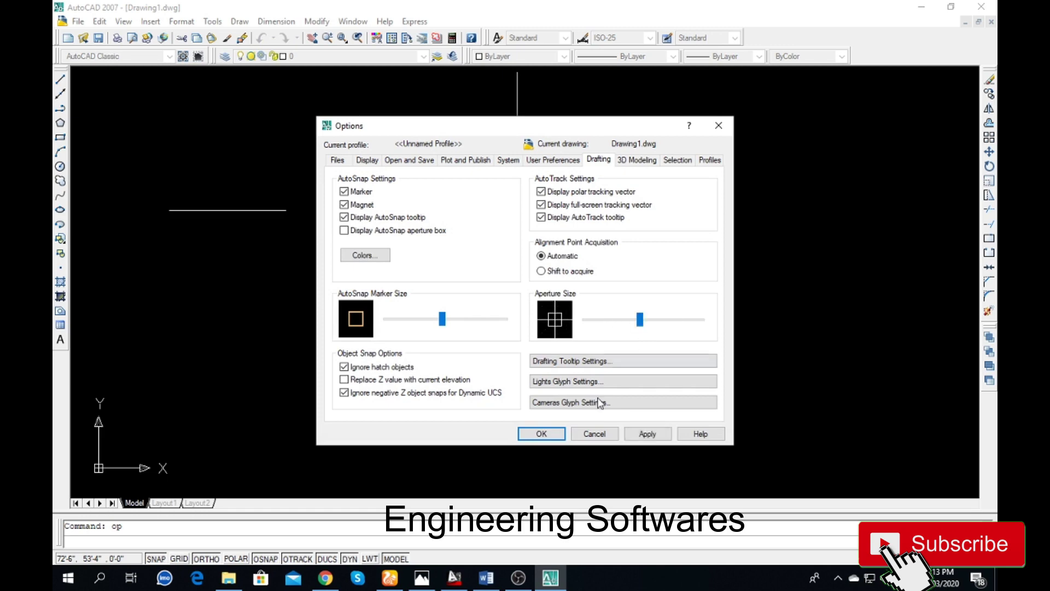
pyautogui.click(655, 431)
pyautogui.click(541, 433)
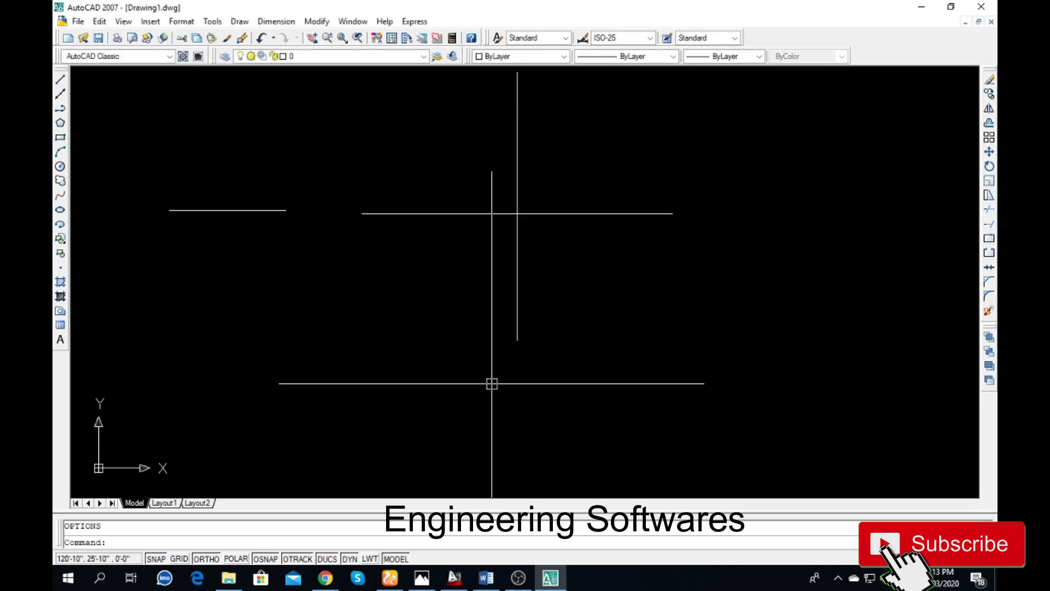
pyautogui.click(410, 215)
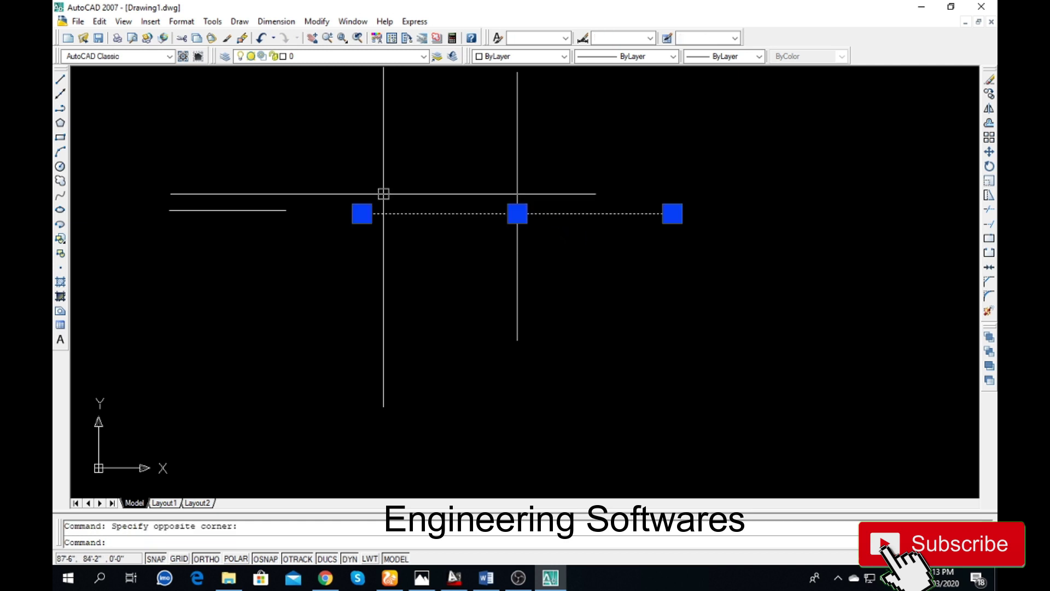
pyautogui.press('Escape')
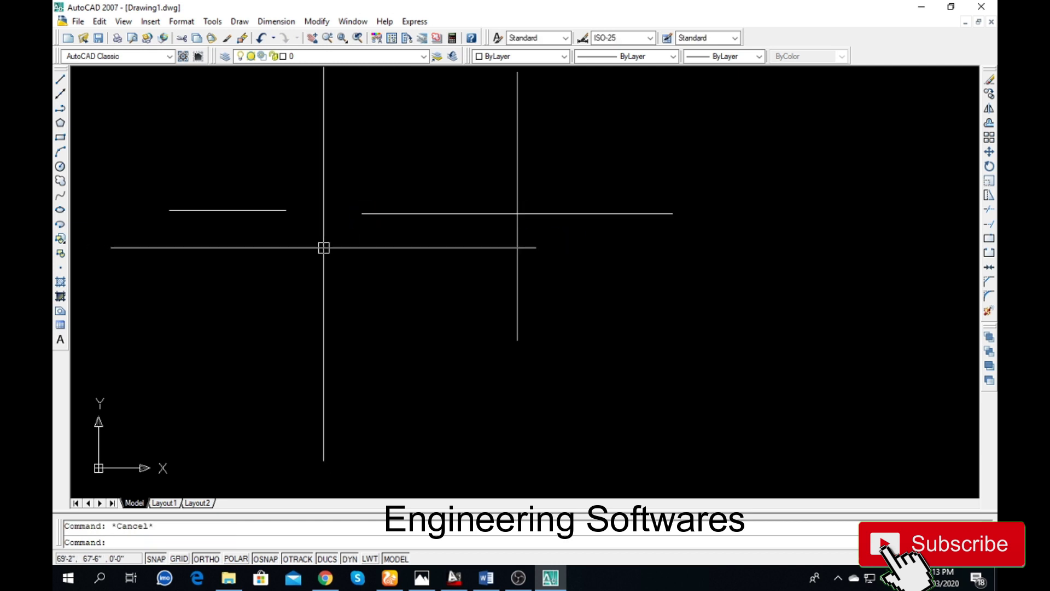
# - Reduce the grip size to about mid-range and set the pickbox size to its maximum in the selection options
pyautogui.write('op')
pyautogui.press('Return')
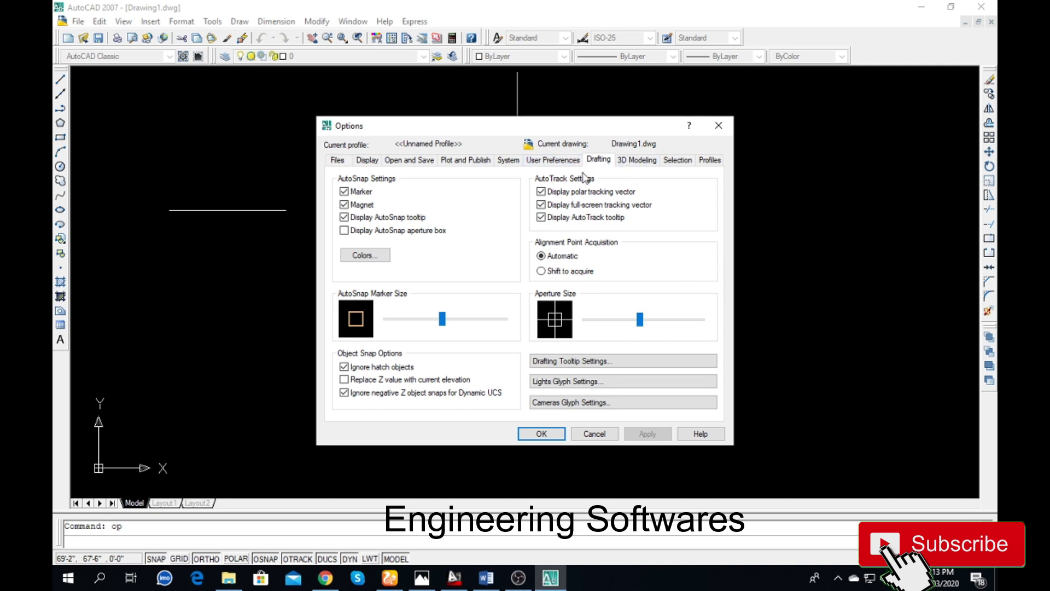
pyautogui.click(636, 162)
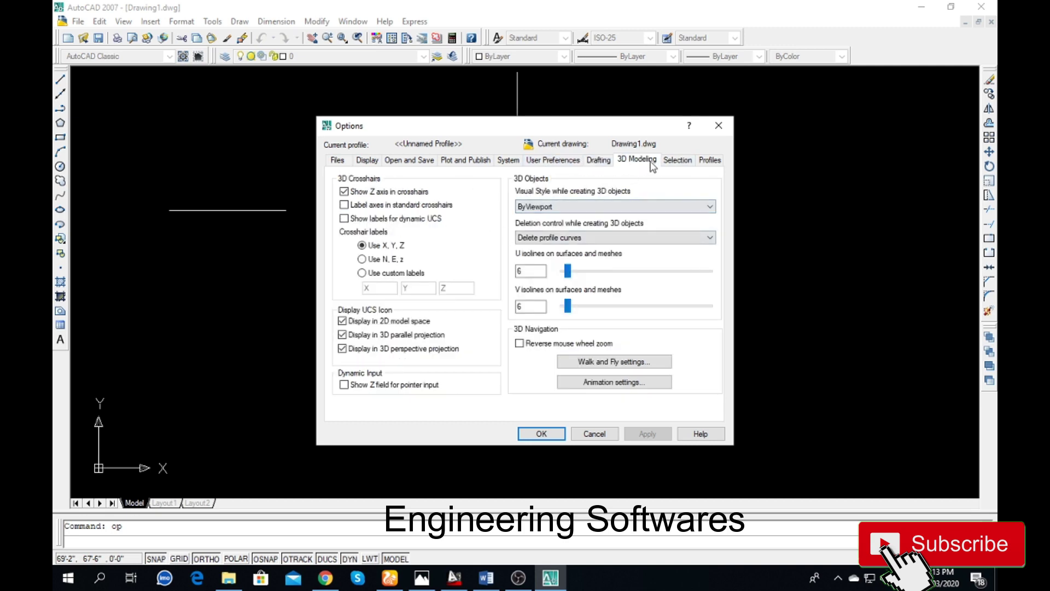
pyautogui.click(678, 161)
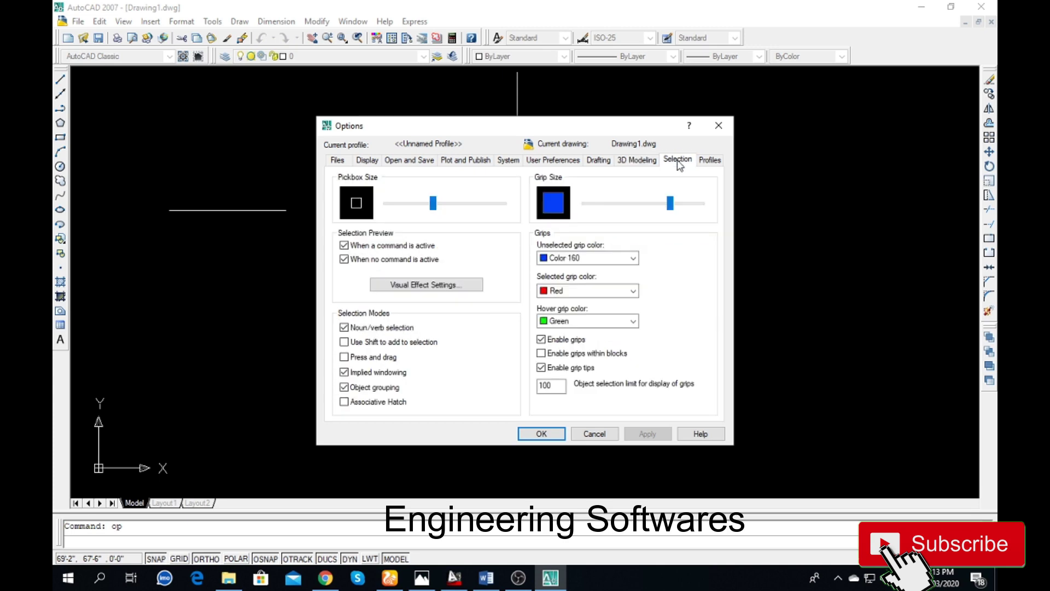
pyautogui.click(647, 212)
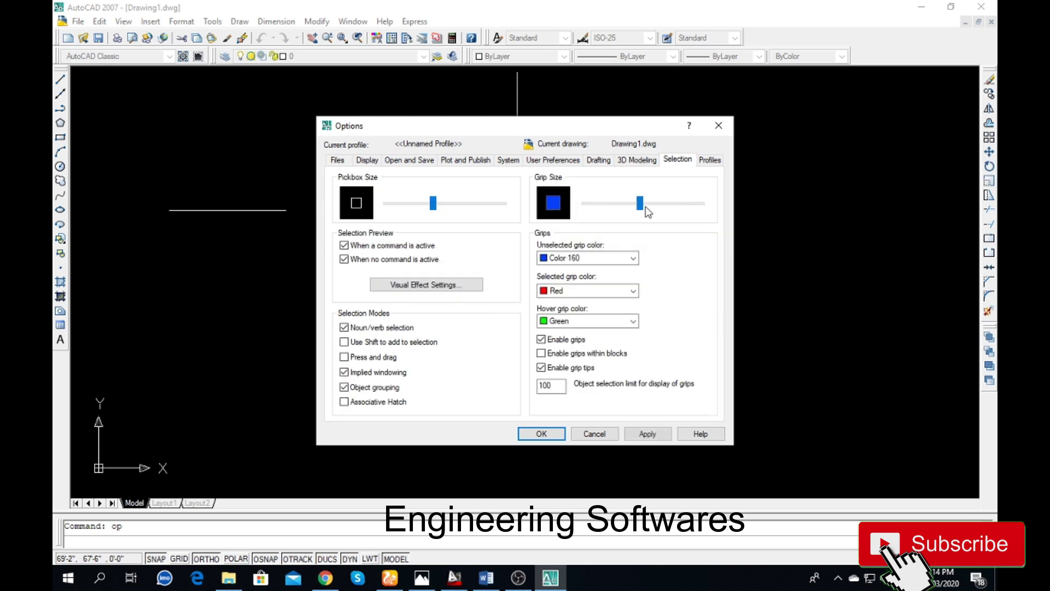
pyautogui.click(451, 203)
pyautogui.moveTo(463, 205); pyautogui.dragTo(540, 210)
pyautogui.click(541, 433)
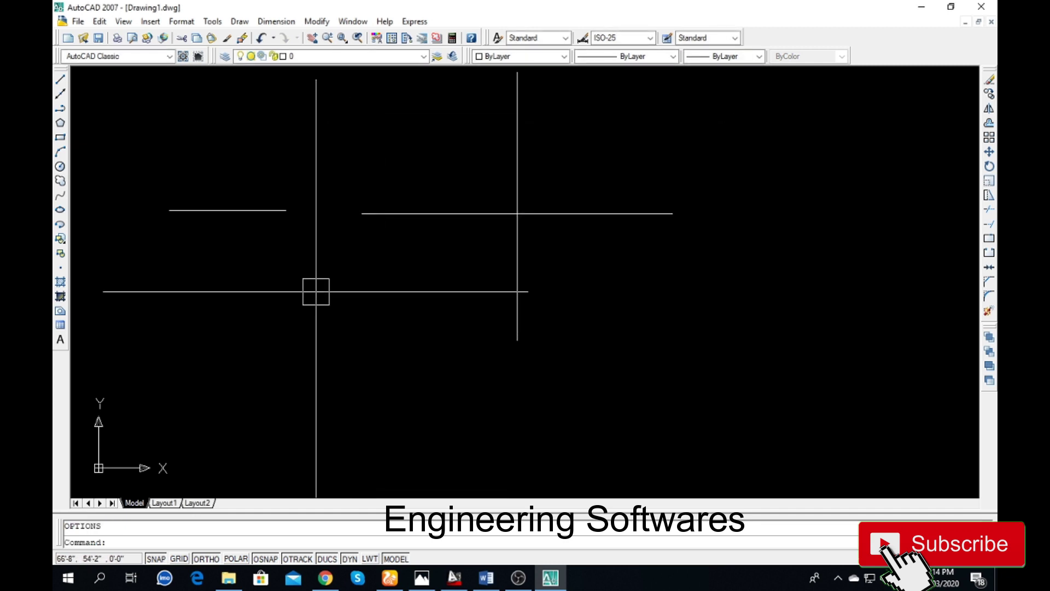
# - Reduce the pickbox size to about a quarter of its range in the selection options
pyautogui.write('cp')
pyautogui.press('Return')
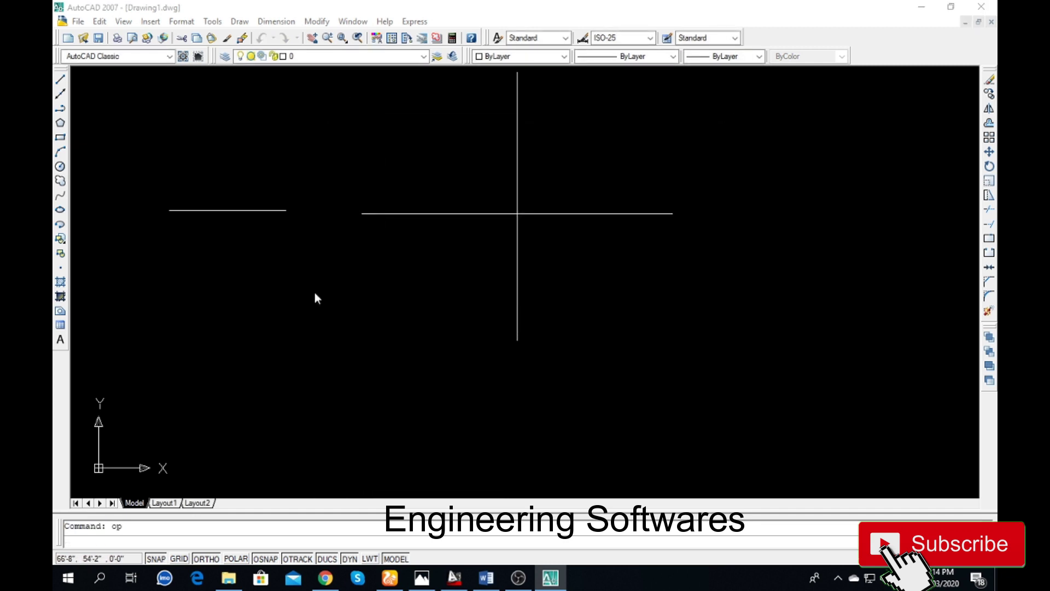
pyautogui.click(442, 204)
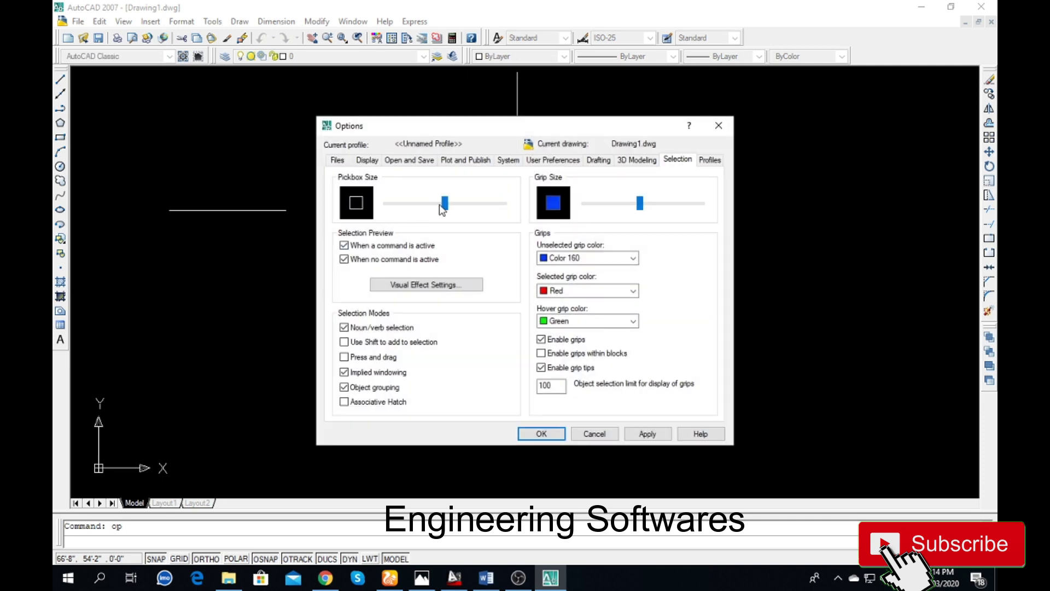
pyautogui.click(412, 210)
pyautogui.click(412, 209)
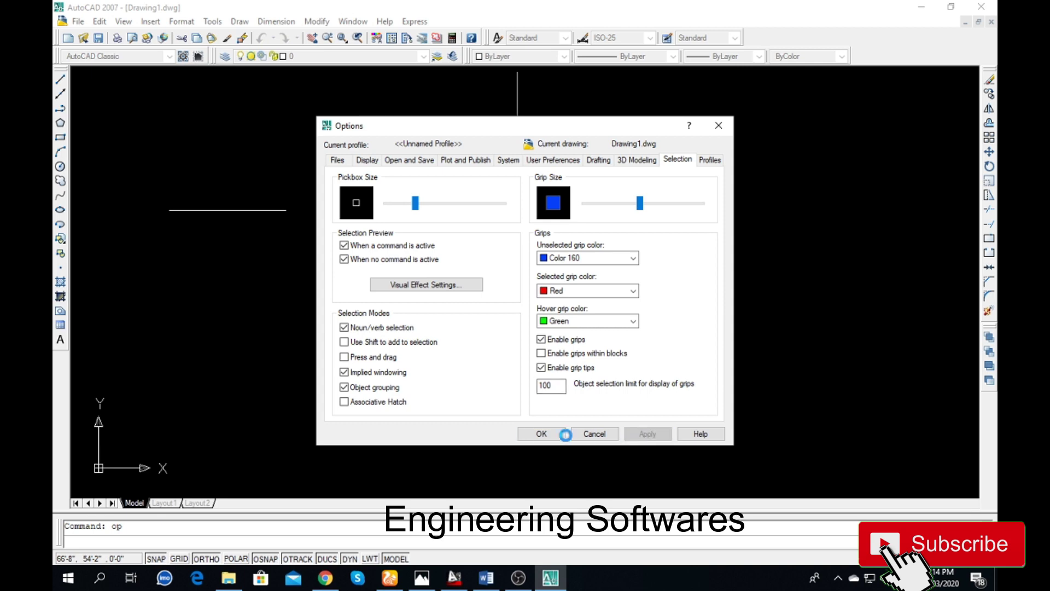
pyautogui.click(541, 432)
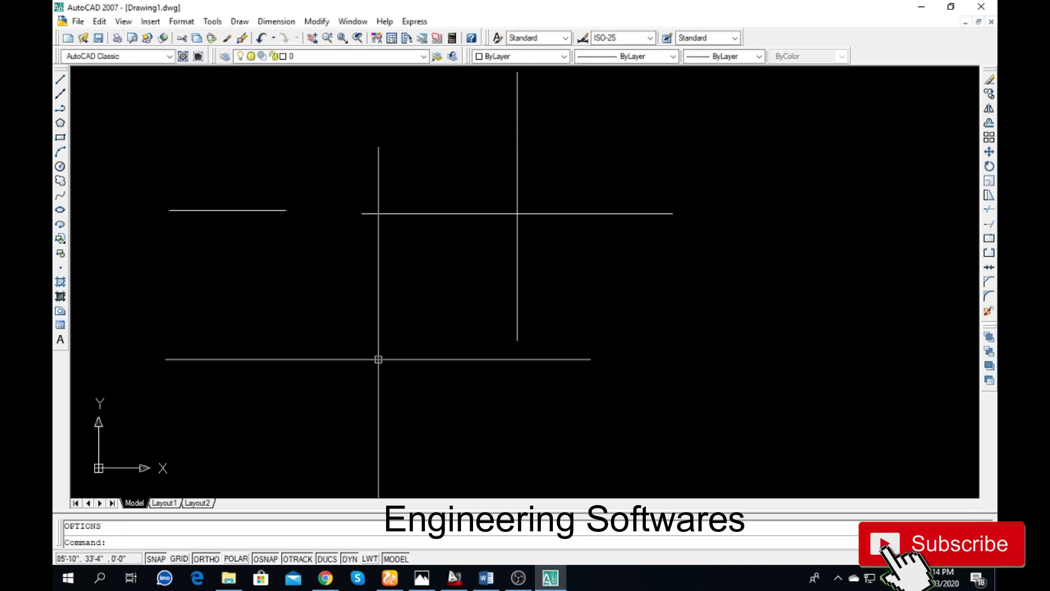
# - Enlarge the pickbox size to about three quarters of its range in the selection options and apply it
pyautogui.write('op')
pyautogui.press('Return')
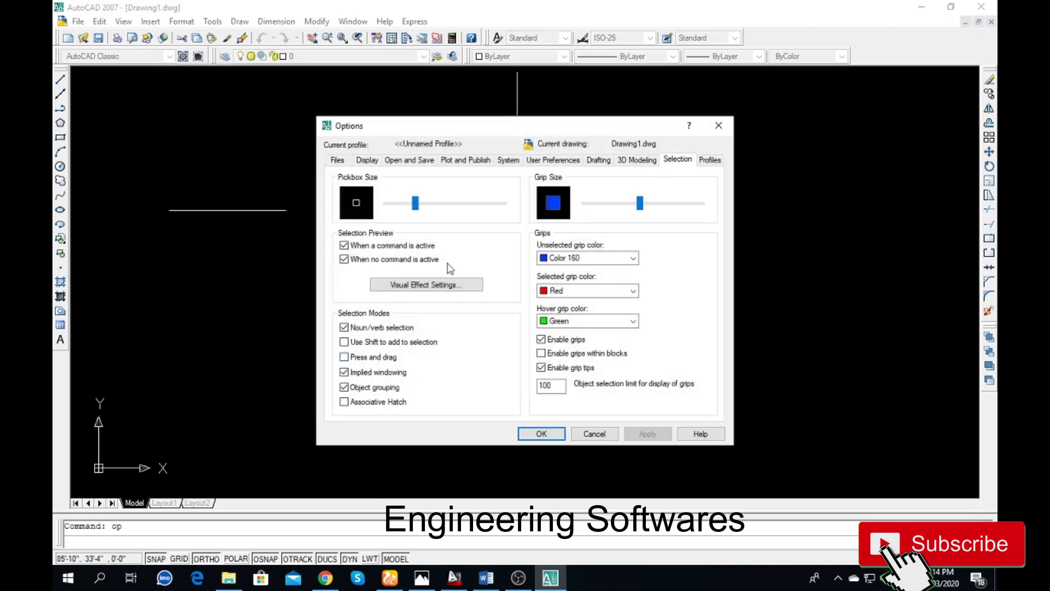
pyautogui.click(460, 206)
pyautogui.click(465, 204)
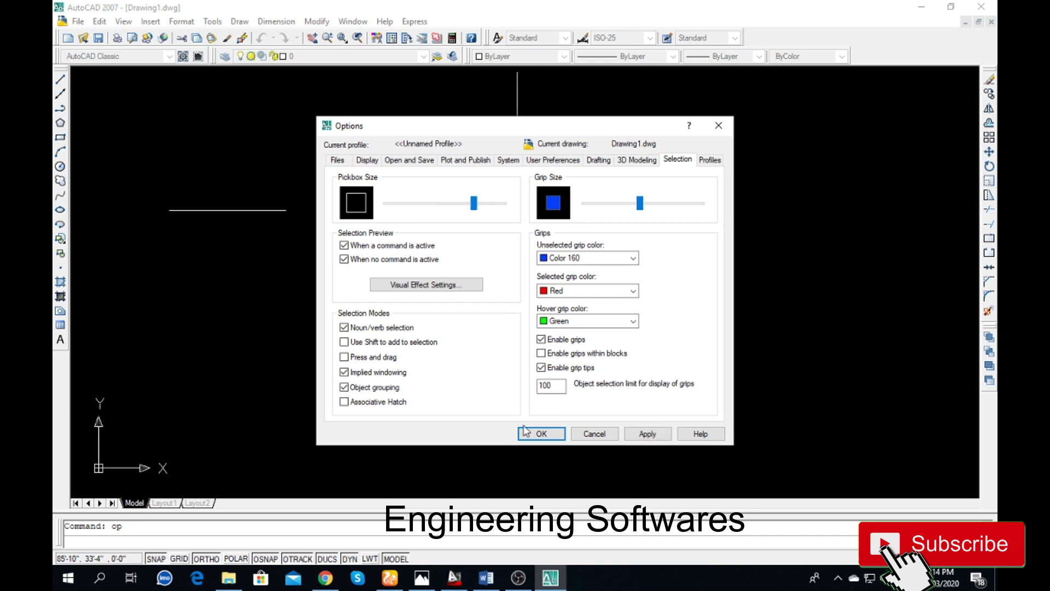
pyautogui.click(640, 434)
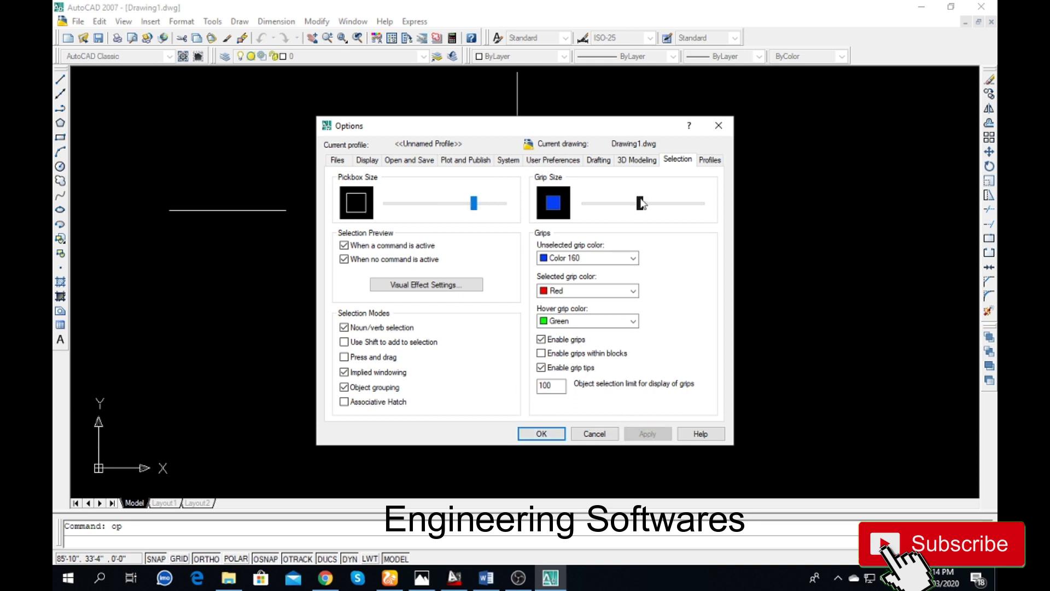
pyautogui.click(541, 434)
# - Select the long horizontal line to check the grip size, and clear the selection
pyautogui.click(445, 199)
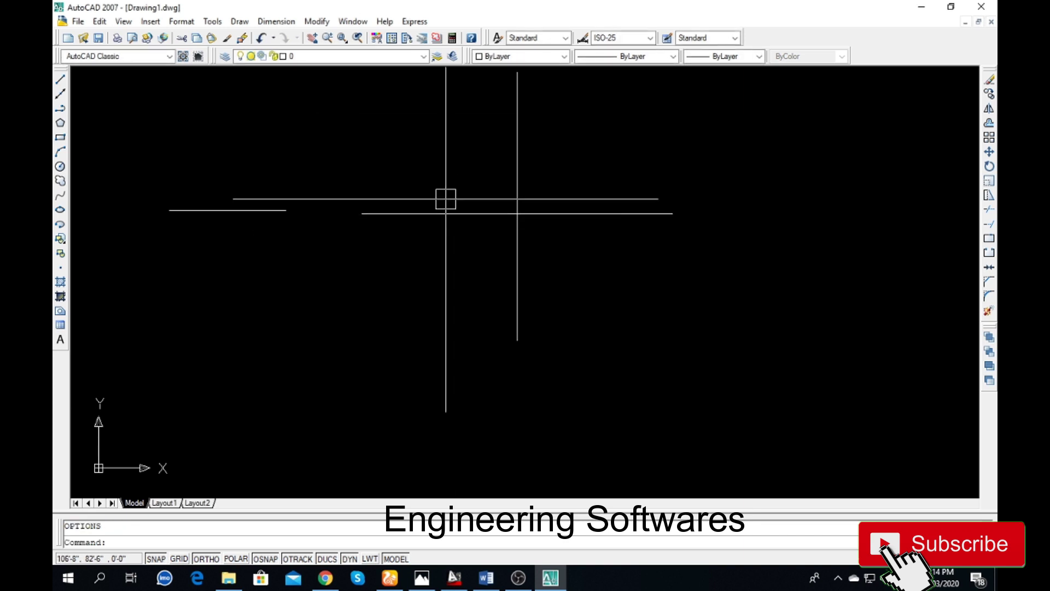
pyautogui.click(387, 228)
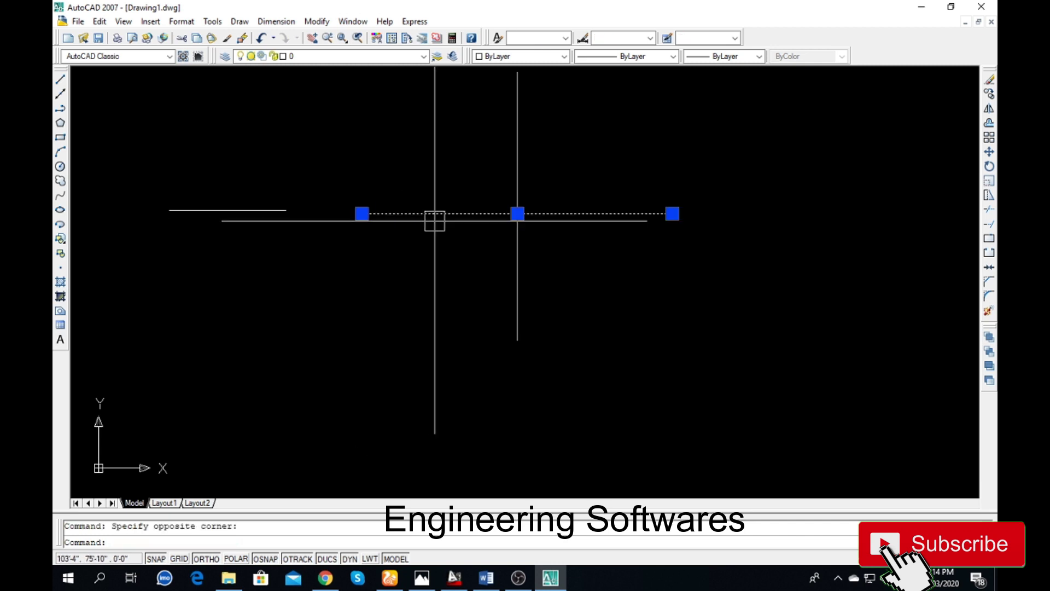
pyautogui.press('Escape')
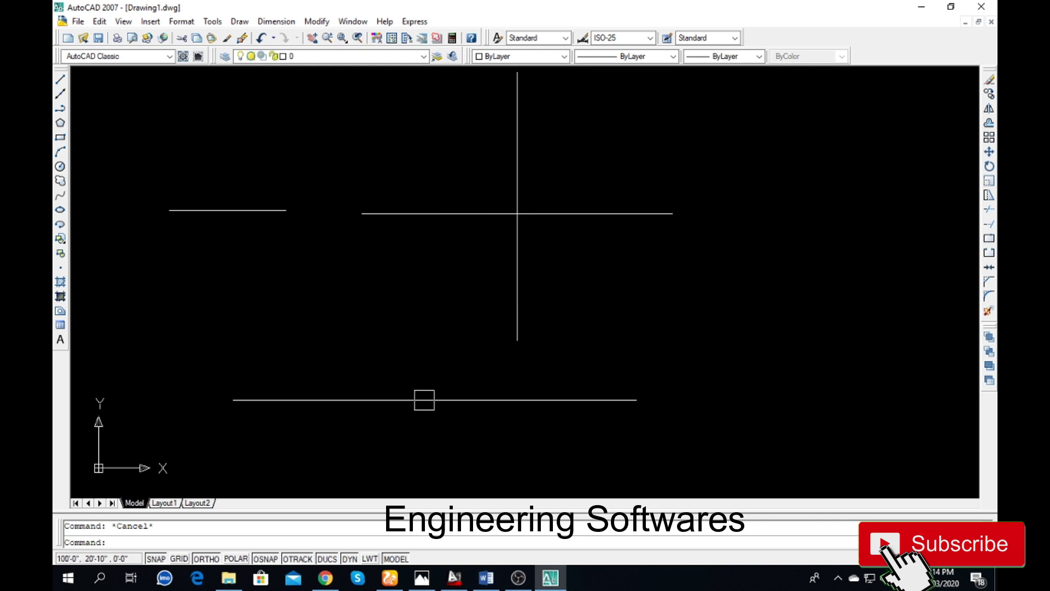
# - Select all the horizontal and vertical lines with a crossing window and delete them
pyautogui.click(589, 244)
pyautogui.click(163, 123)
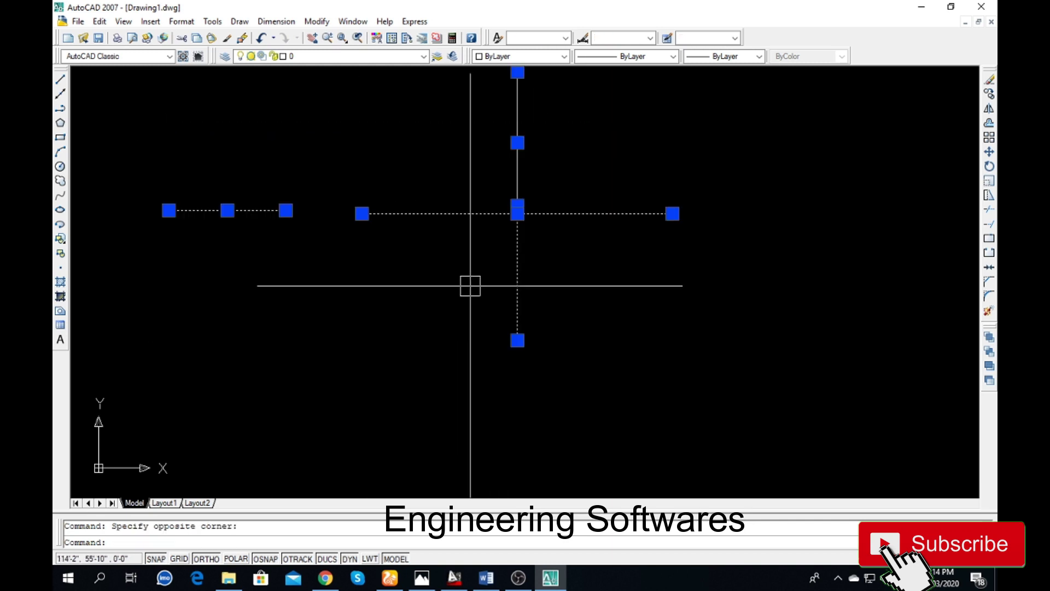
pyautogui.press('Delete')
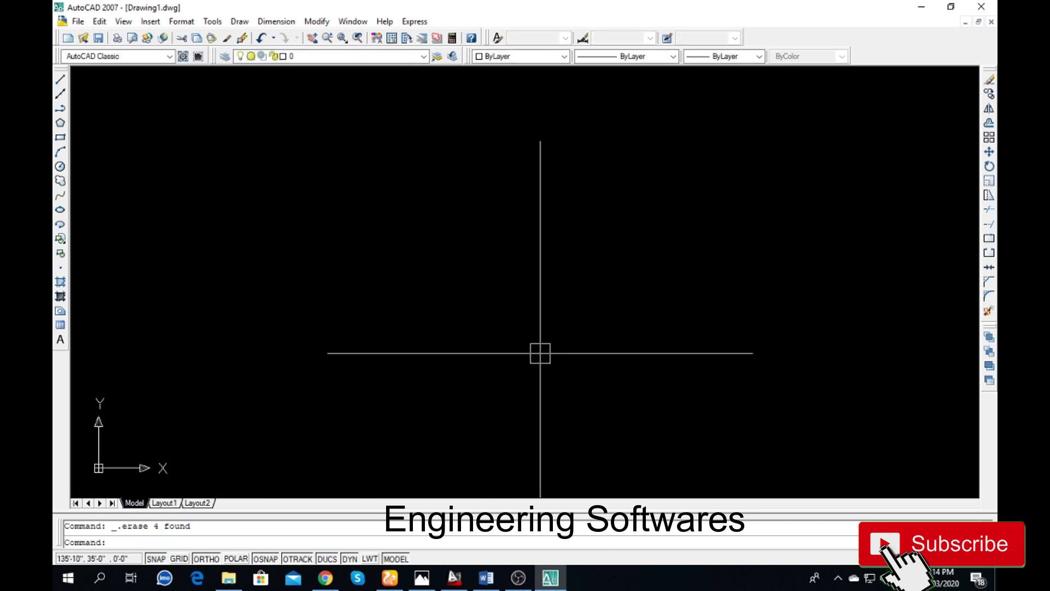